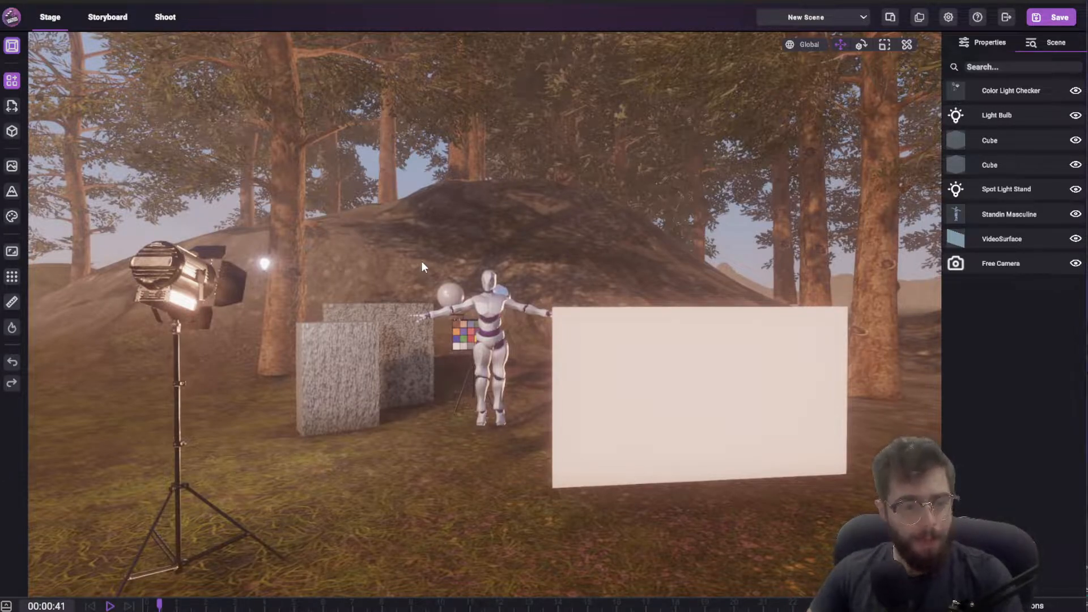
- Select the white VideoSurface in the forest scene and open its compositing configuration
mouse_move(426, 391)
right_mouse_down()
mouse_move(482, 383)
mouse_move(447, 386)
right_mouse_up()
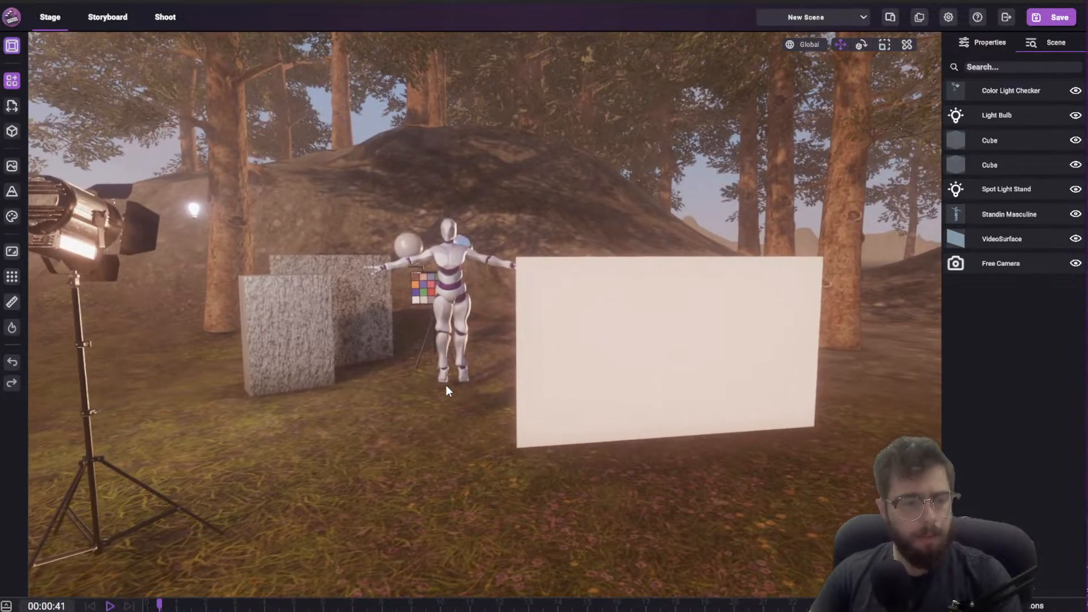
left_click(825, 363)
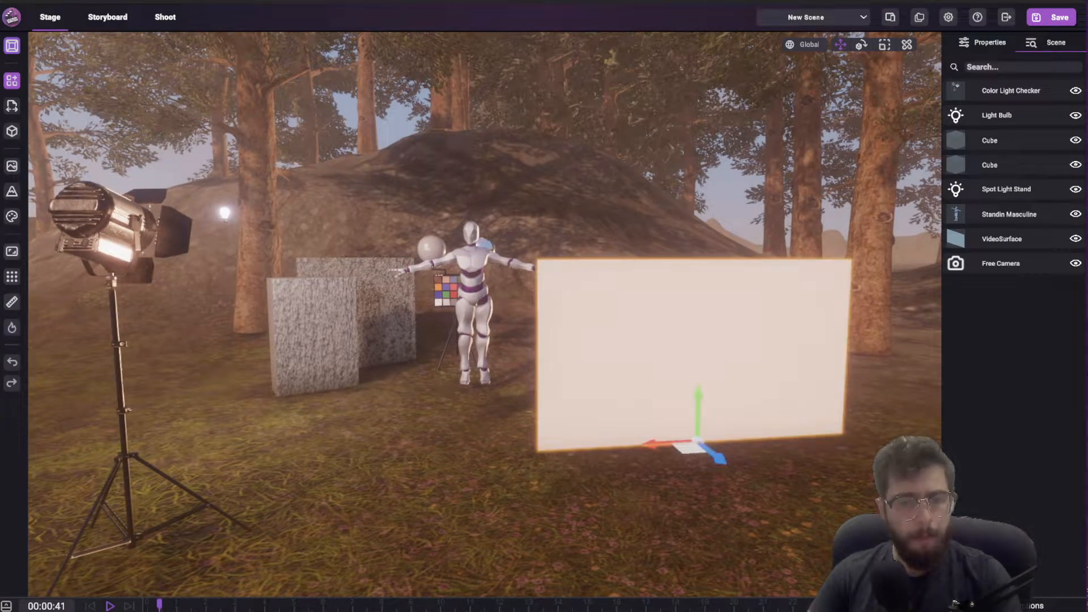
left_click(964, 90)
left_click(985, 40)
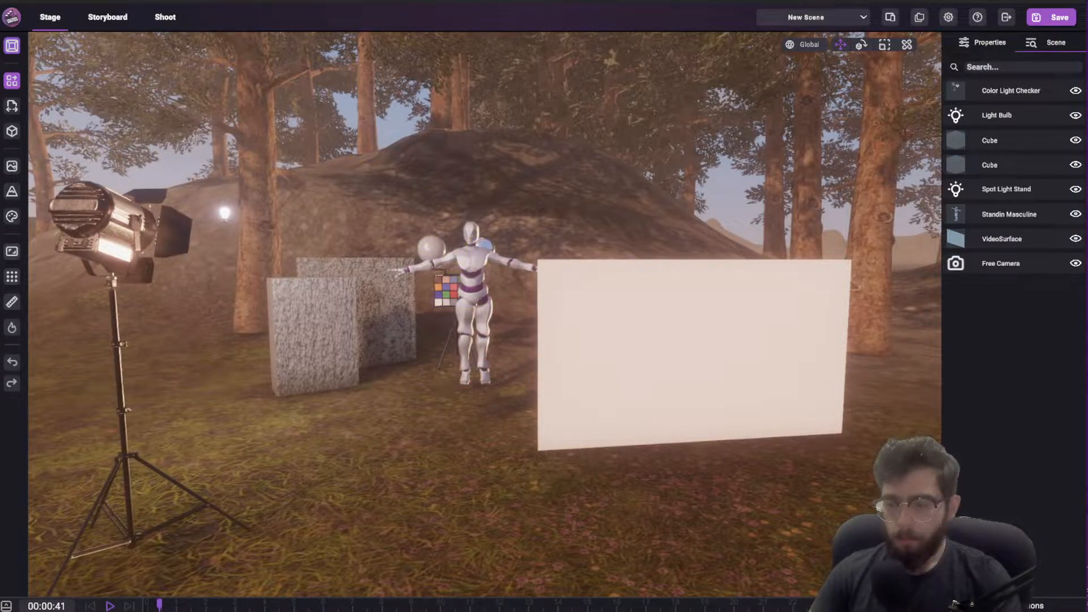
left_click(693, 351)
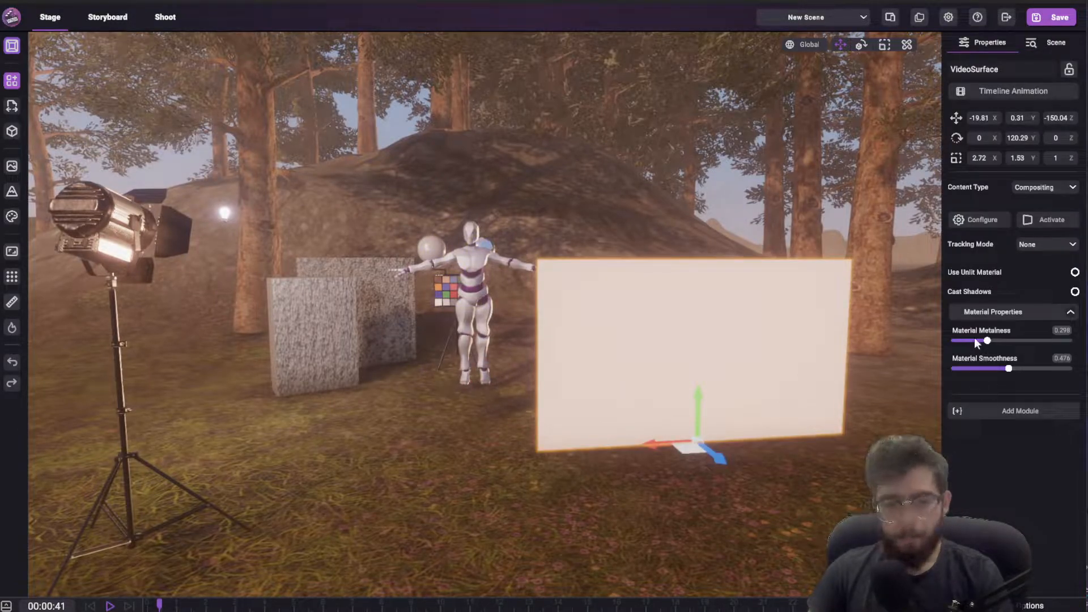
left_click(992, 221)
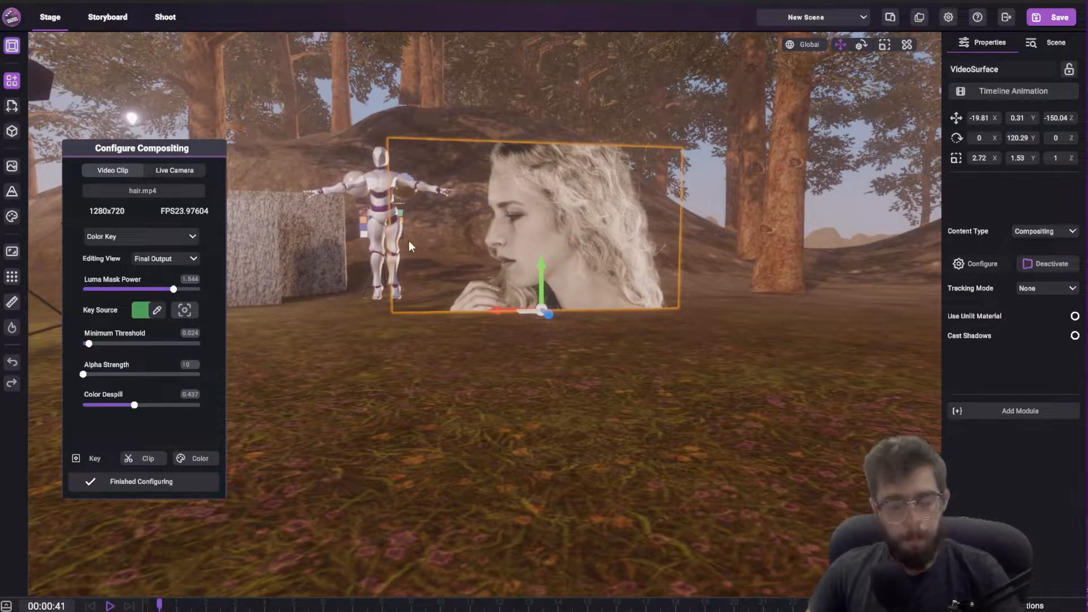
middle_click_drag(438, 209, 465, 366)
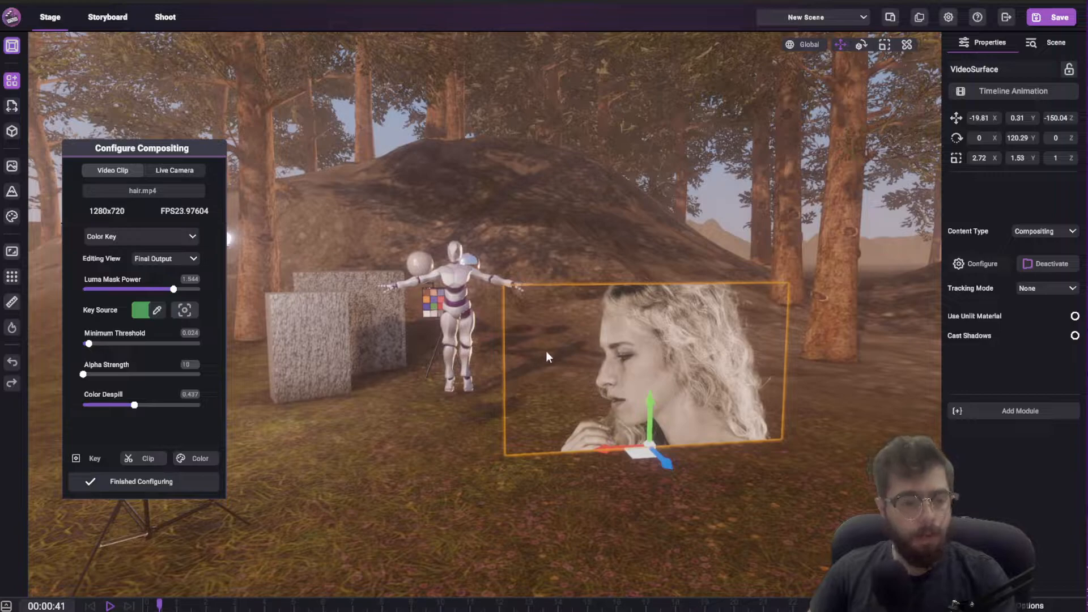
middle_click_drag(546, 350, 522, 334)
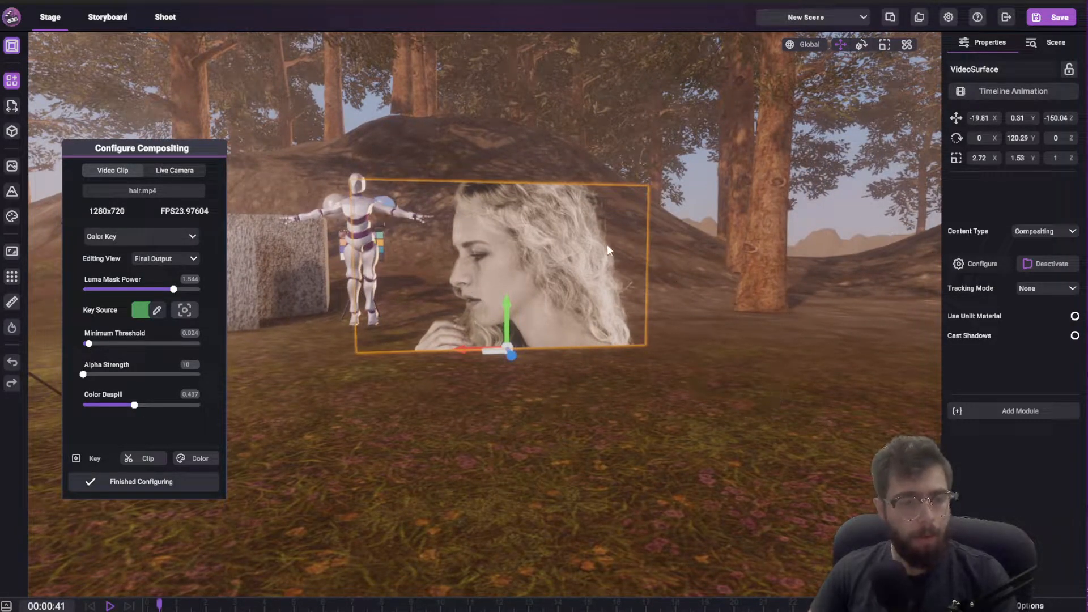
- Set the Luma Mask Power to 0 and load the clip 2160p.mp4 onto the video surface
left_click_drag(173, 289, 53, 293)
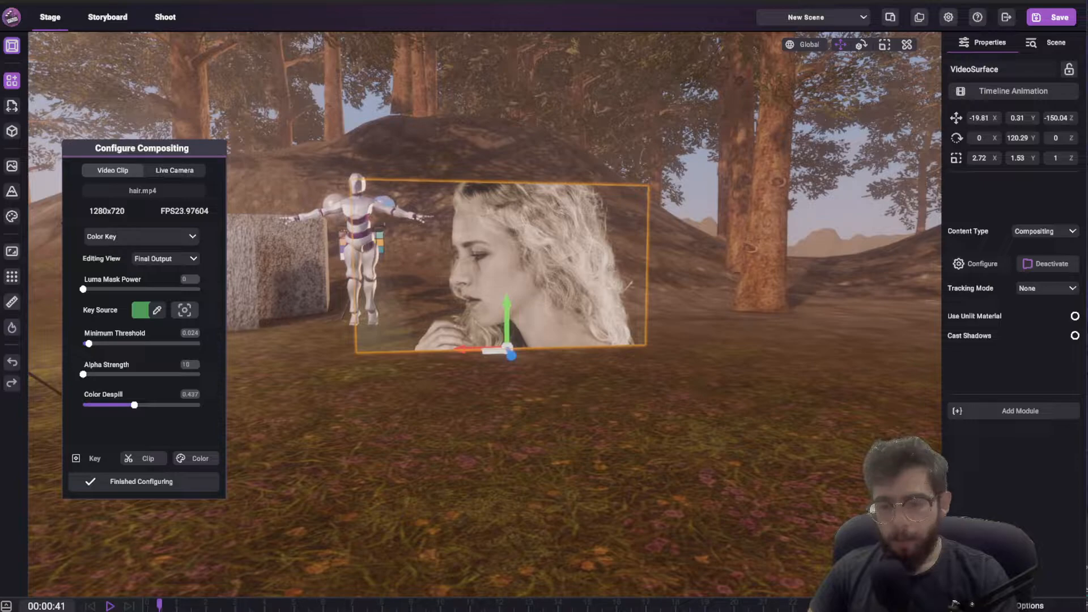
left_click(868, 327)
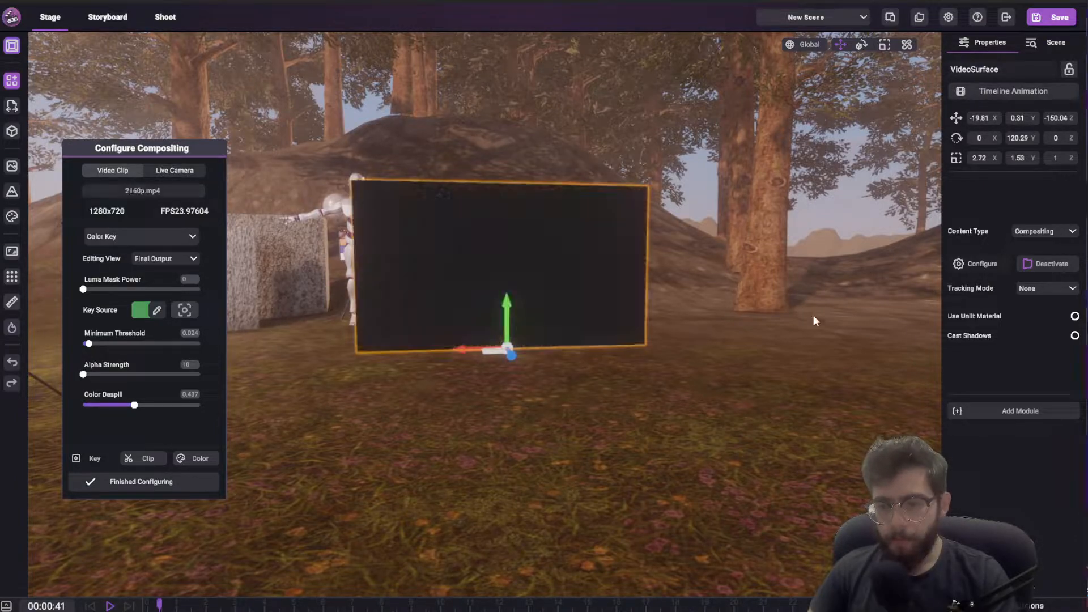
- Change the editing view to Source Input and move the Configure Compositing dialog slightly higher
left_click(154, 262)
left_click(149, 282)
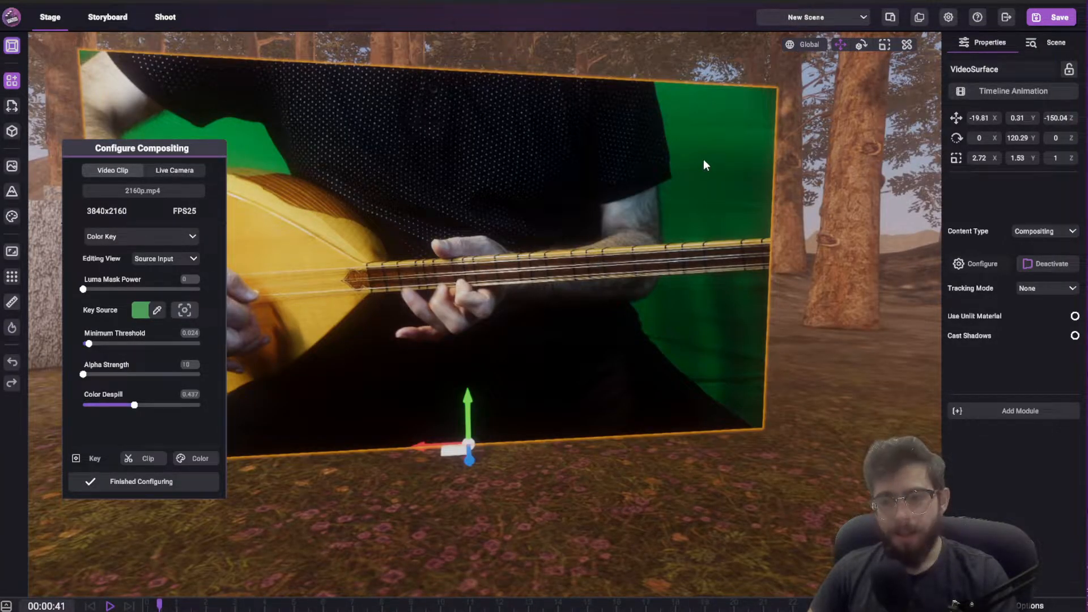
scroll(711, 165, "down", 5)
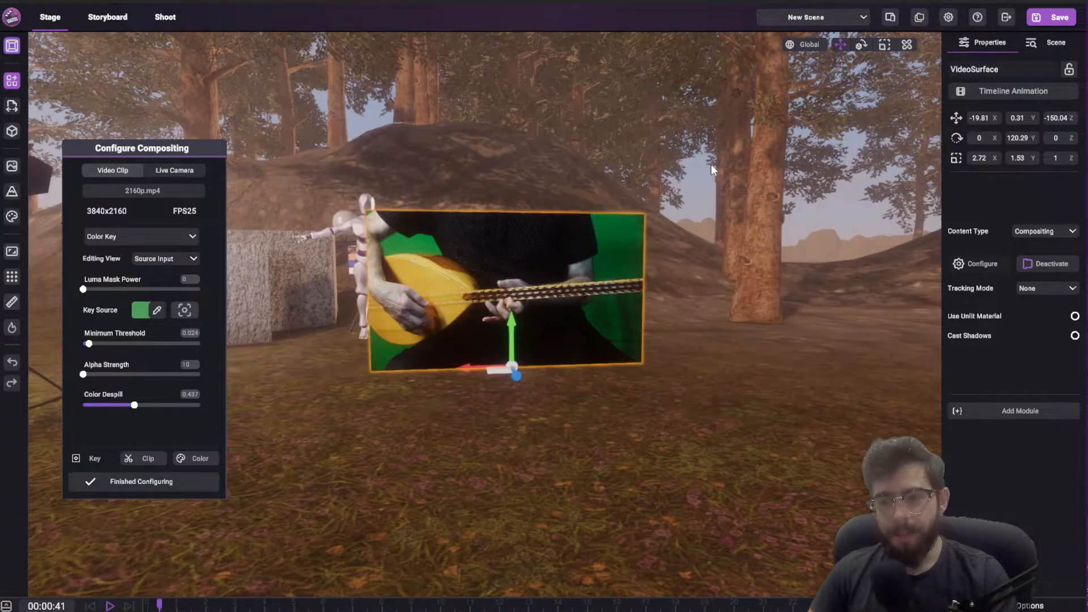
scroll(713, 176, "up", 4)
right_click_drag(724, 213, 671, 215)
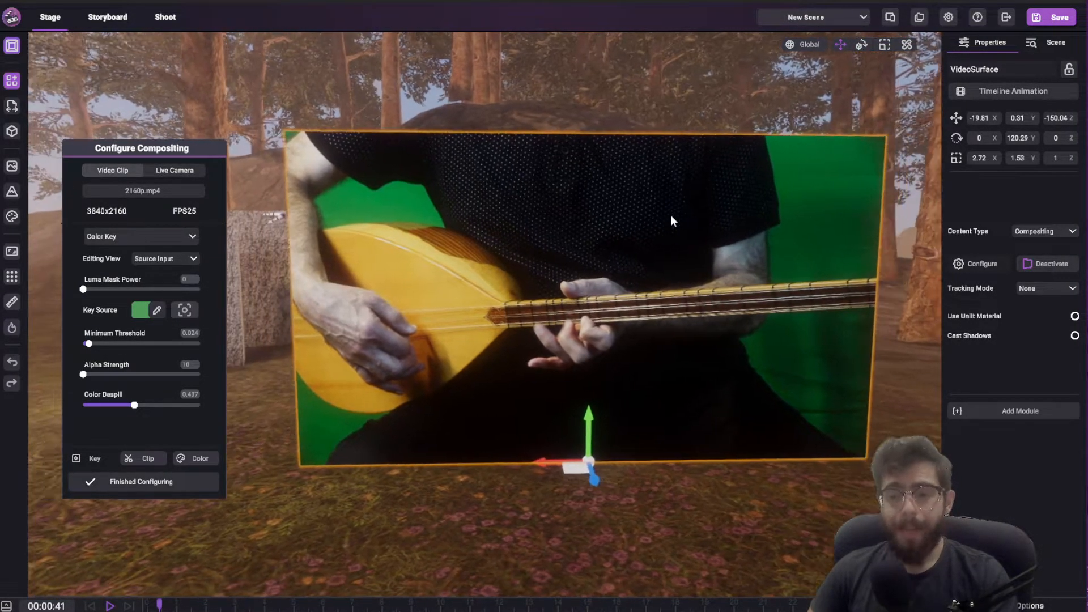
key("d")
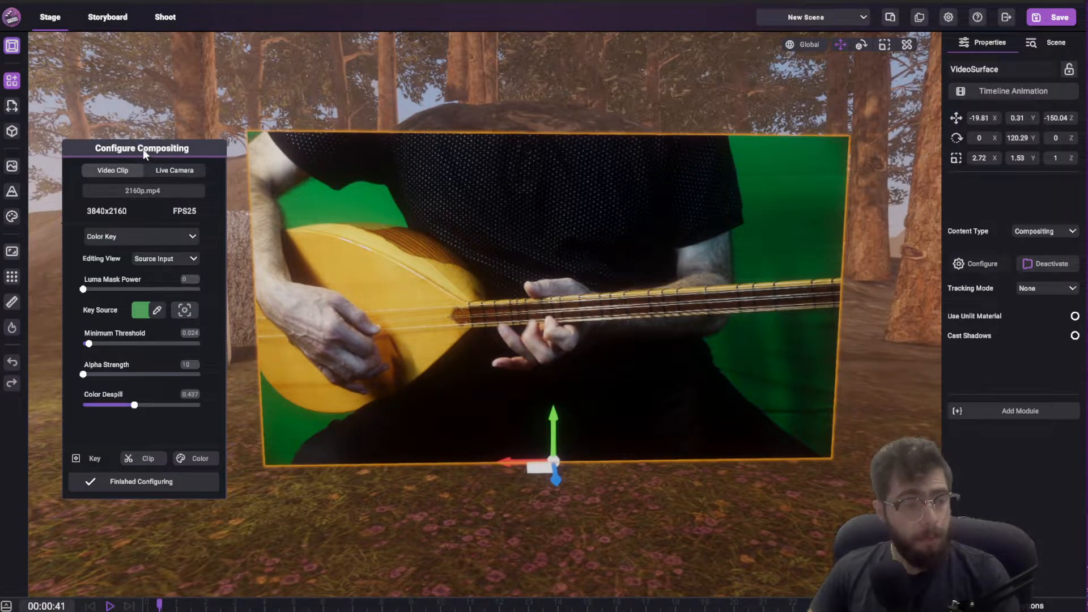
left_click_drag(143, 148, 148, 119)
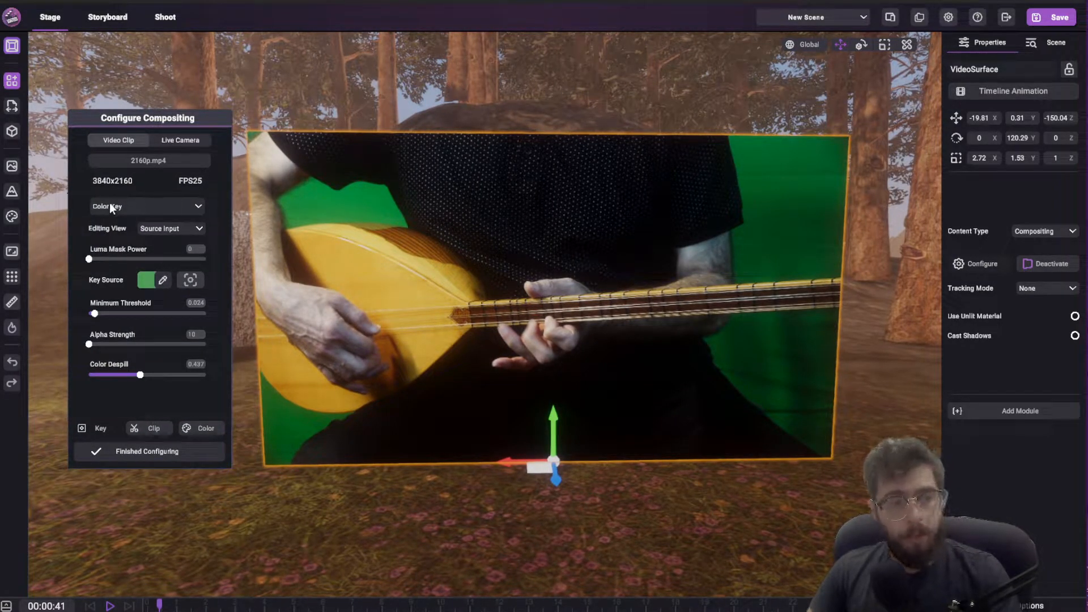
- Examine the keying types and compare the clip in the Final Output, Source Input, Luma Mask, Alpha Mask and Despill Mask views
left_click(110, 207)
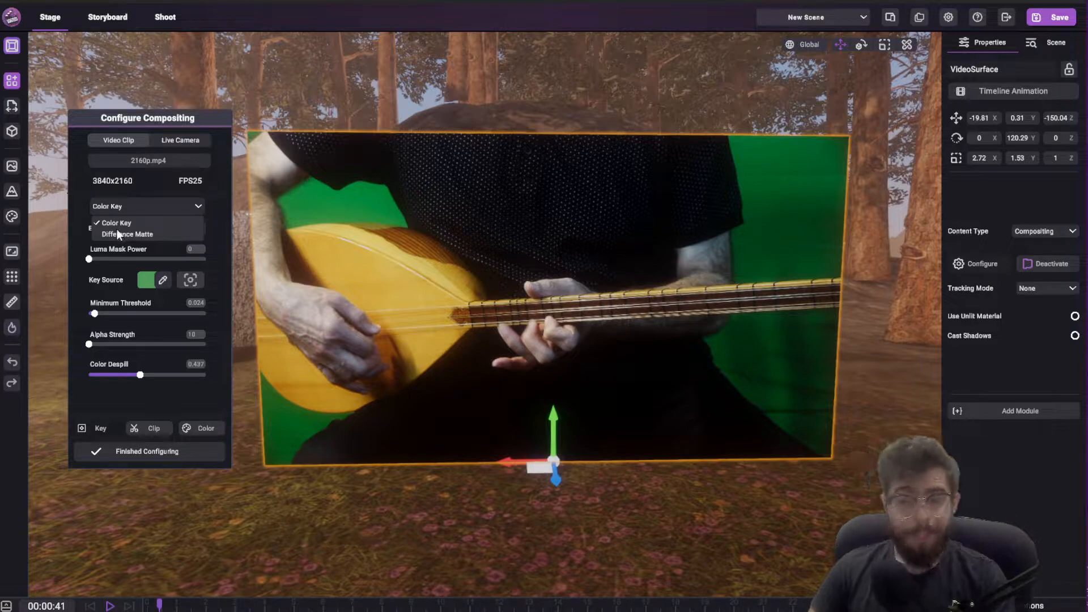
left_click(127, 208)
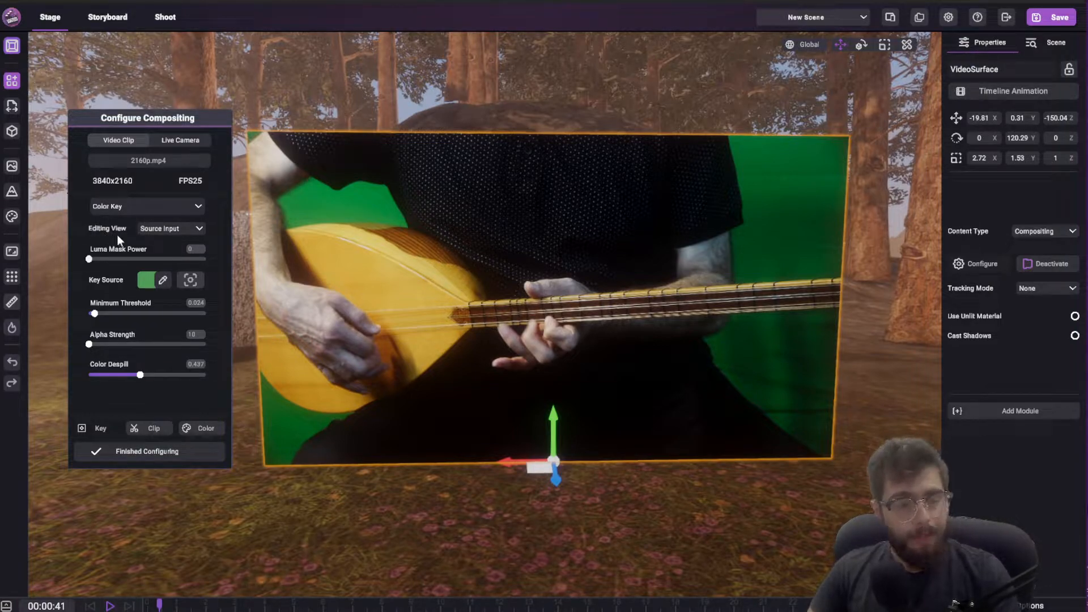
left_click(165, 229)
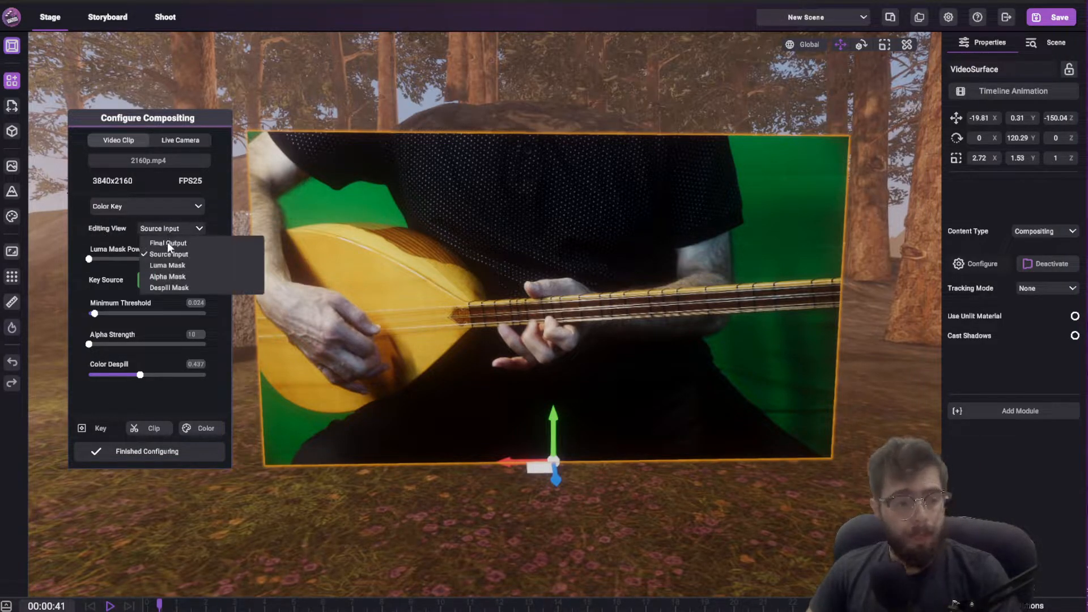
left_click(168, 243)
left_click(168, 228)
left_click(163, 254)
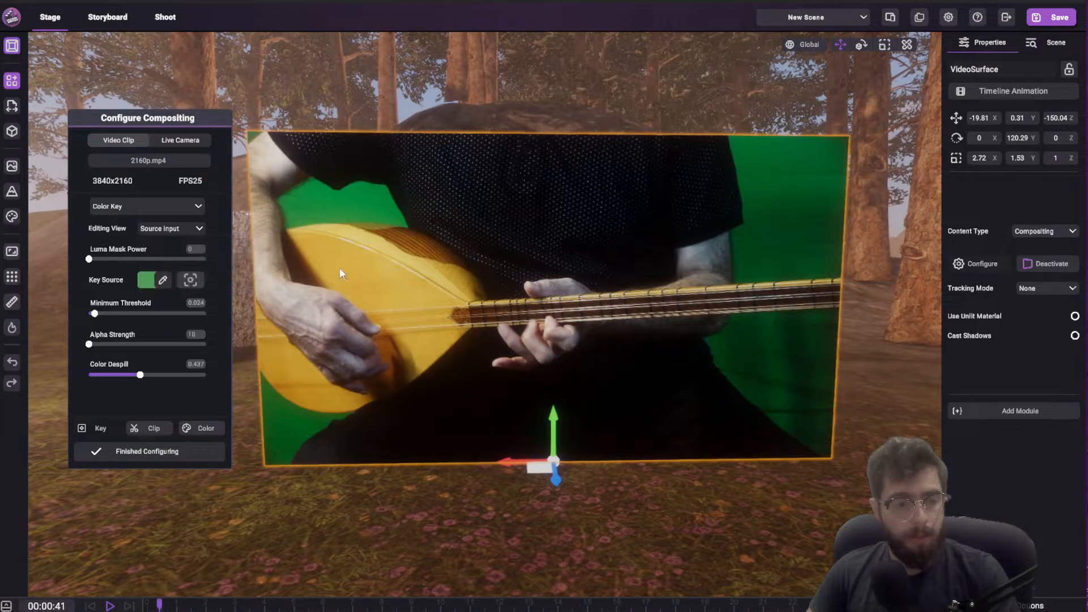
left_click(173, 229)
left_click(161, 263)
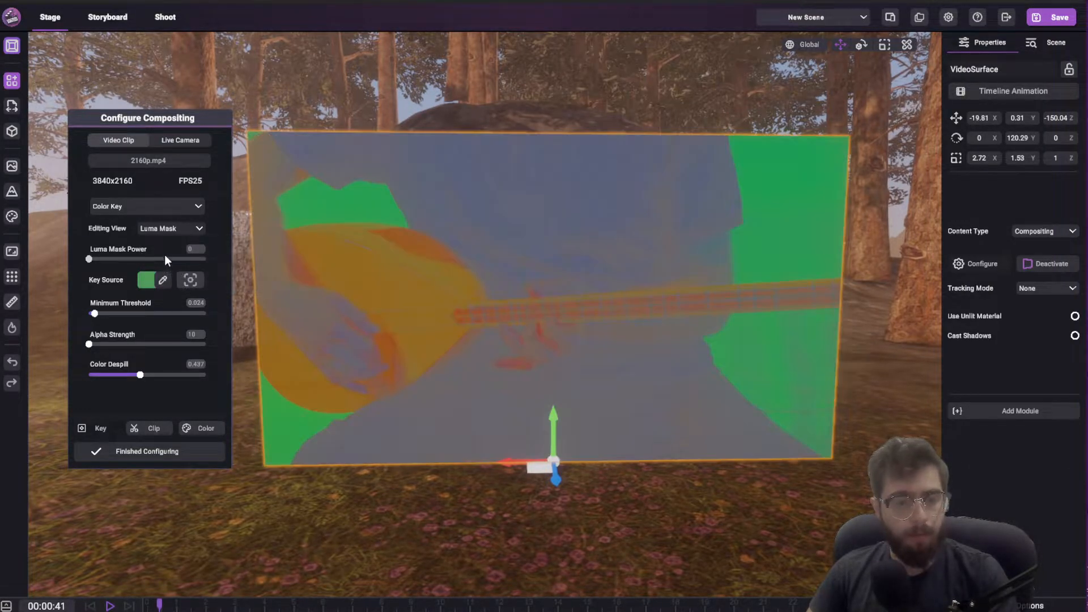
left_click(163, 227)
left_click(163, 243)
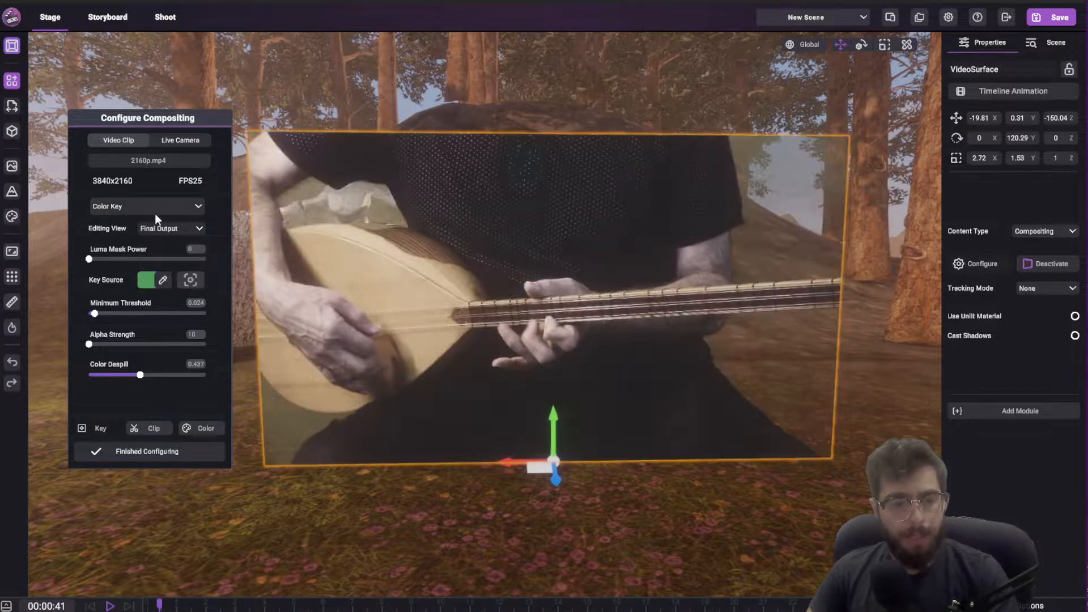
left_click(179, 228)
left_click(158, 254)
left_click(176, 229)
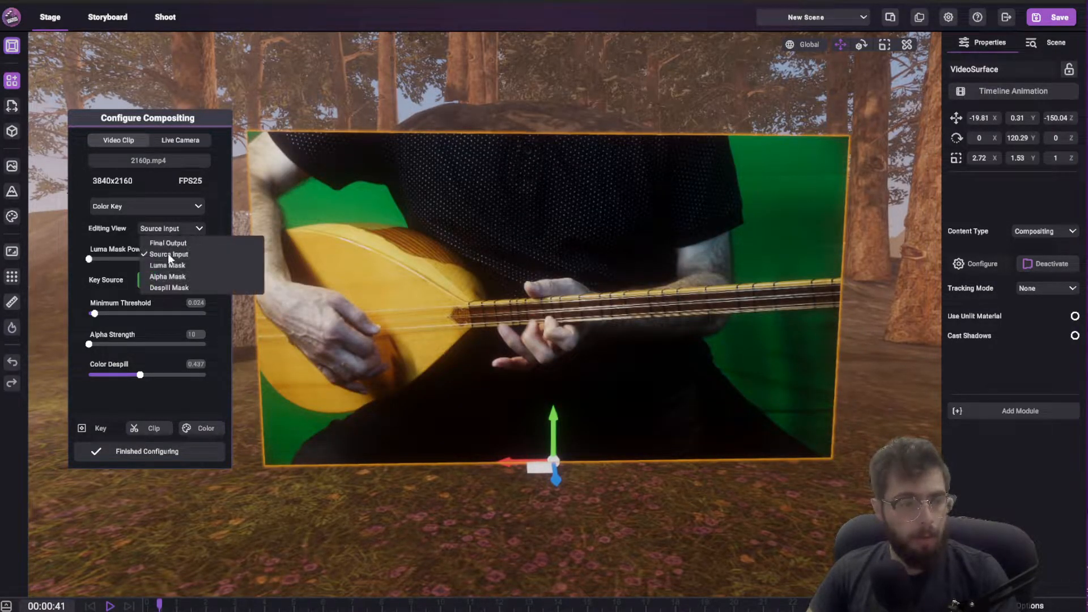
left_click(162, 264)
left_click(165, 229)
left_click(162, 271)
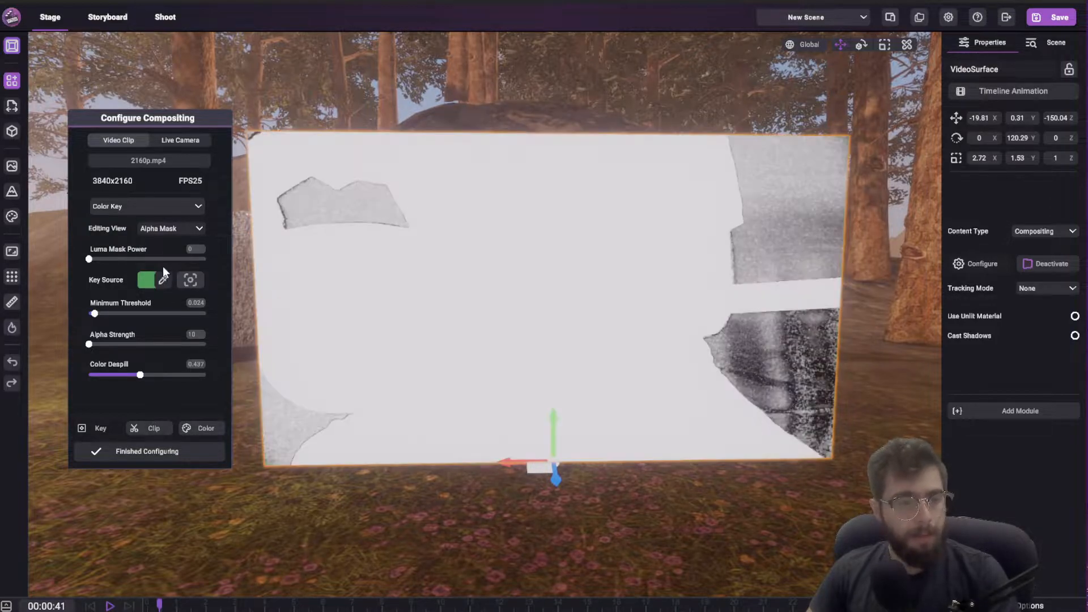
left_click(164, 228)
left_click(154, 287)
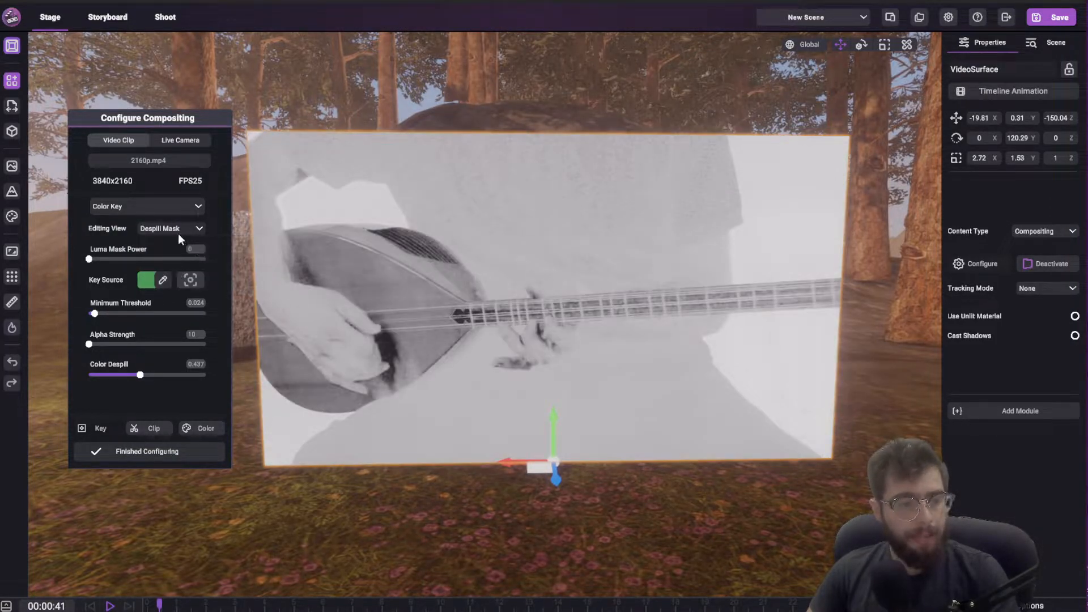
left_click(159, 230)
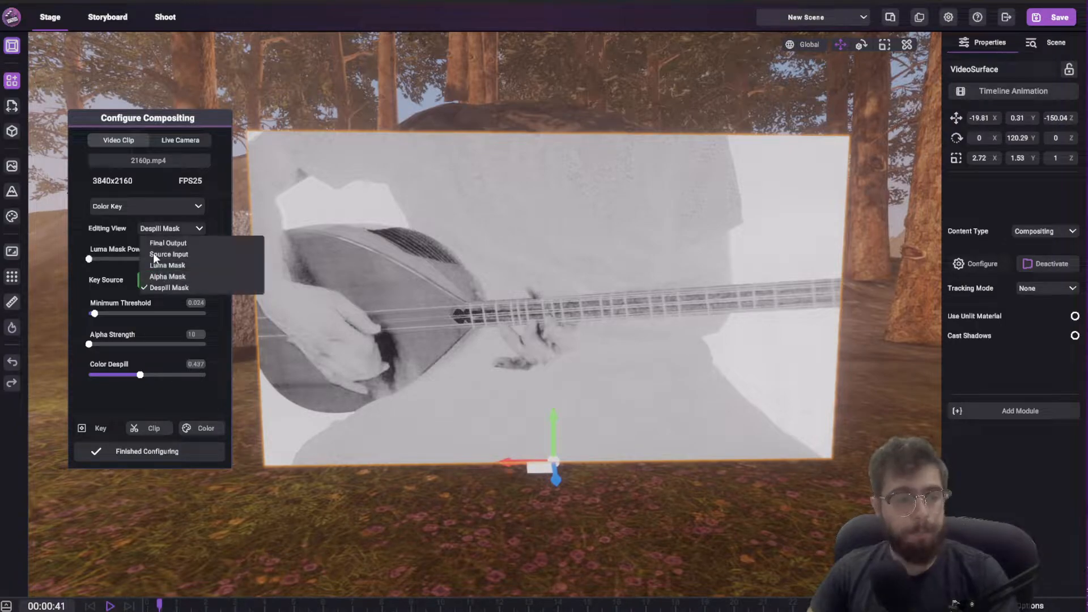
left_click(169, 255)
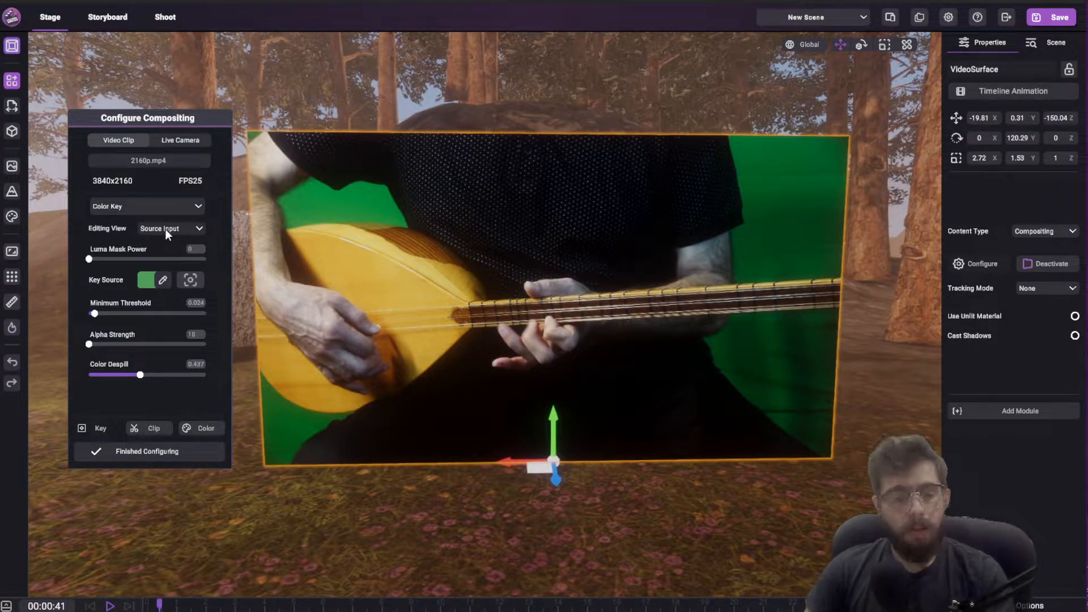
- Examine the effect of the Luma Mask Power in the Luma Mask view and leave it at 0
left_click(165, 229)
left_click(166, 265)
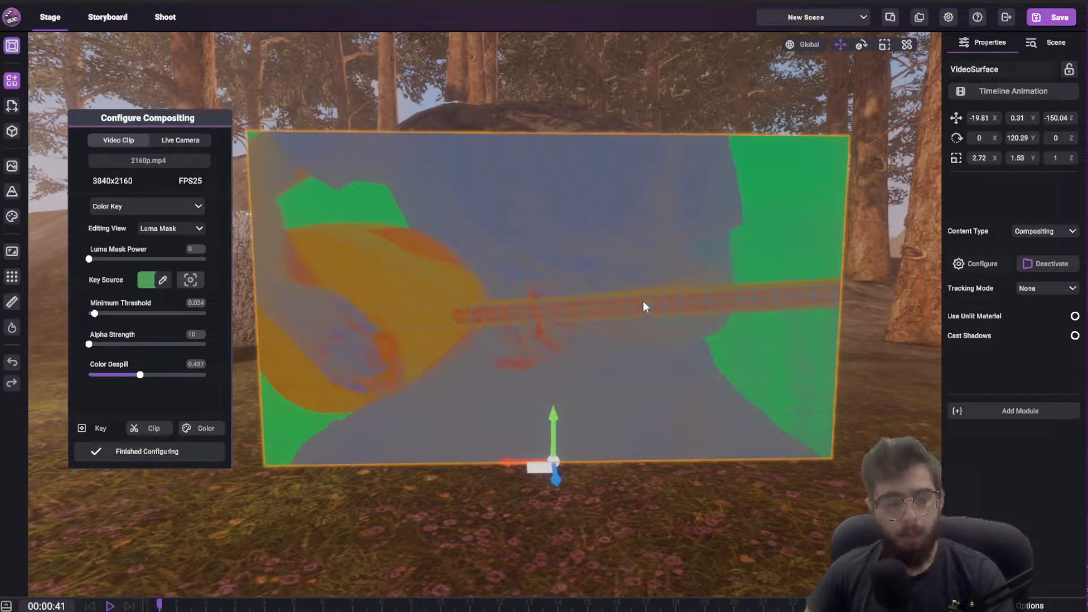
left_click_drag(89, 259, 73, 277)
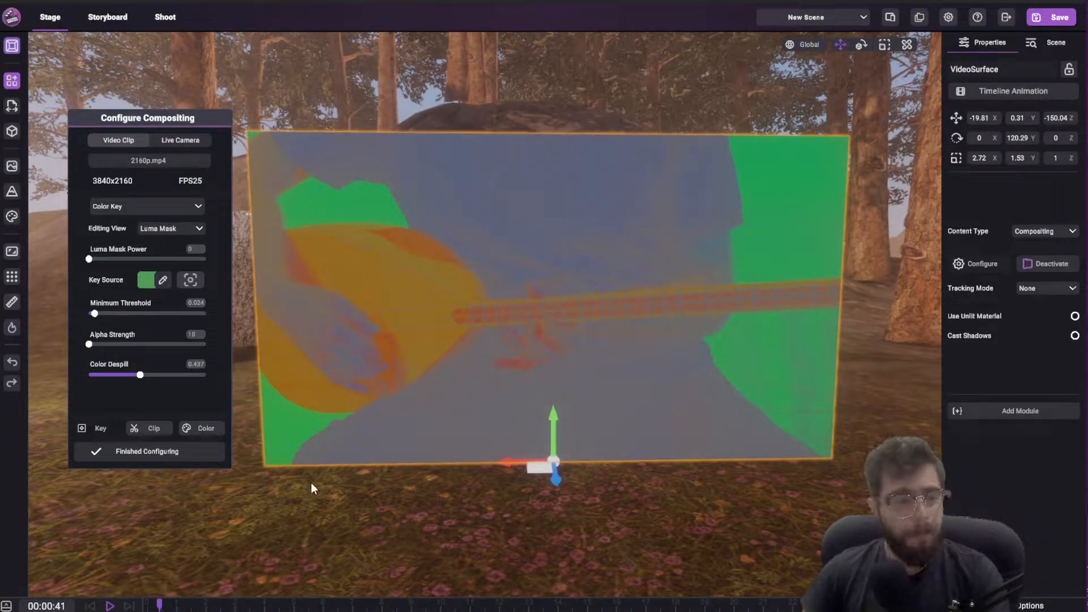
- Sample the key source colour from the clip's green background and enable Use Unlit Material for the surface
left_click(162, 280)
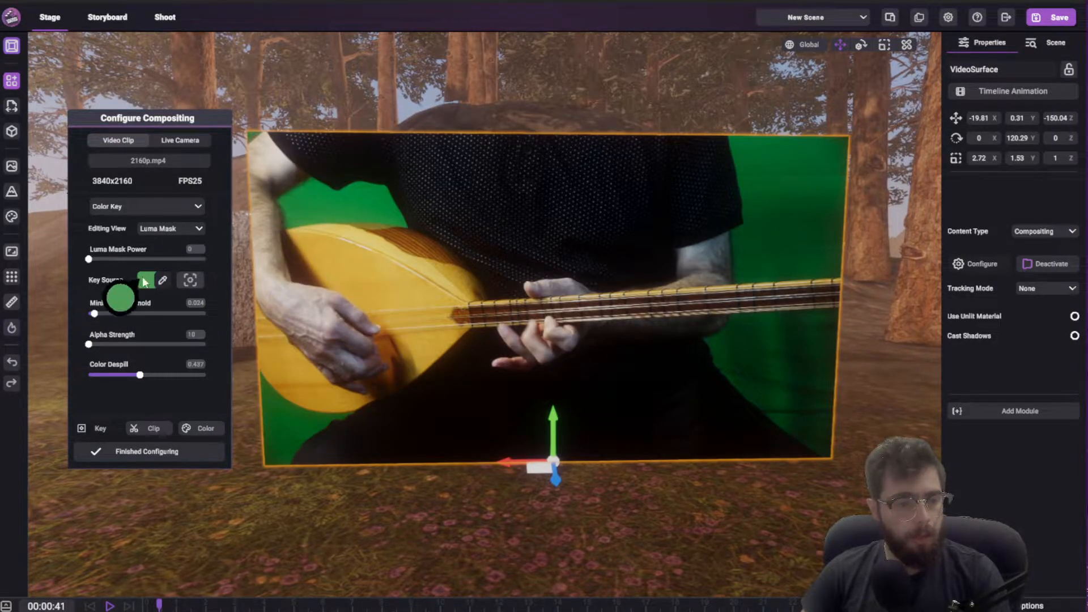
left_click(754, 150)
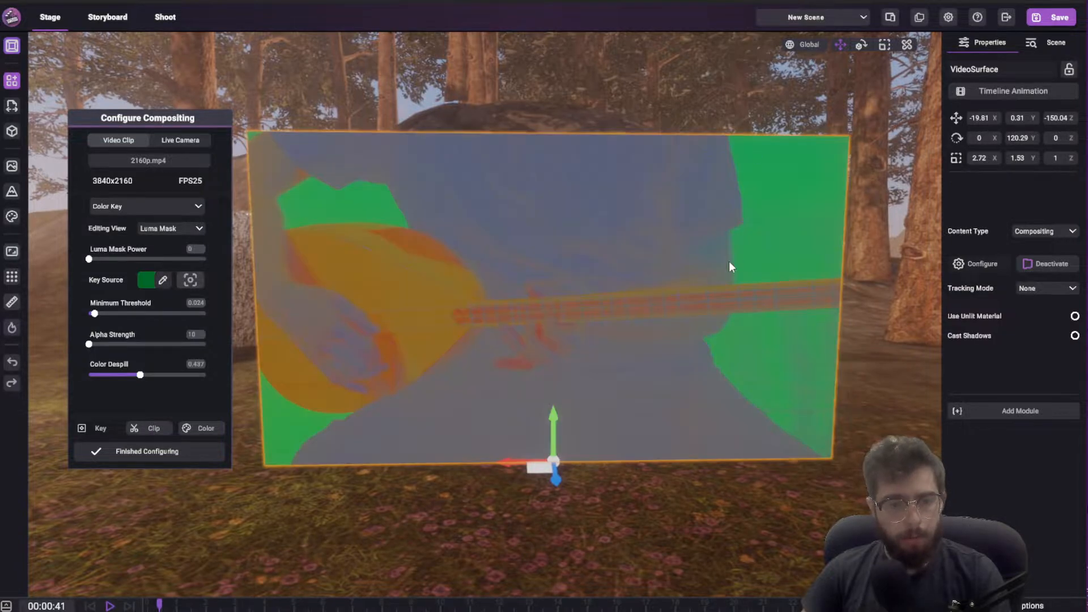
left_click(1076, 317)
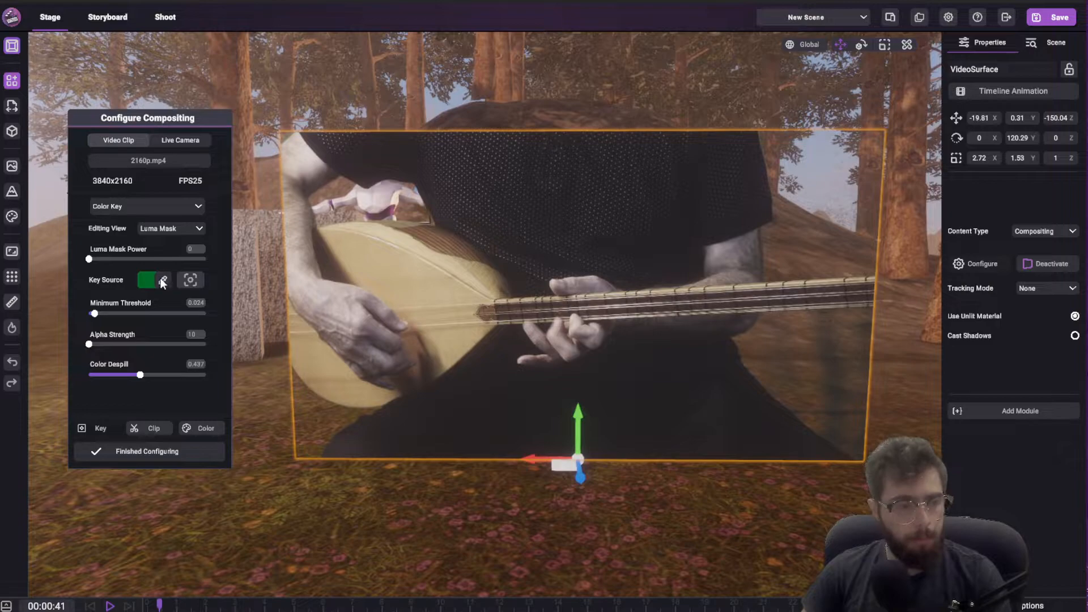
left_click(163, 282)
left_click(785, 179)
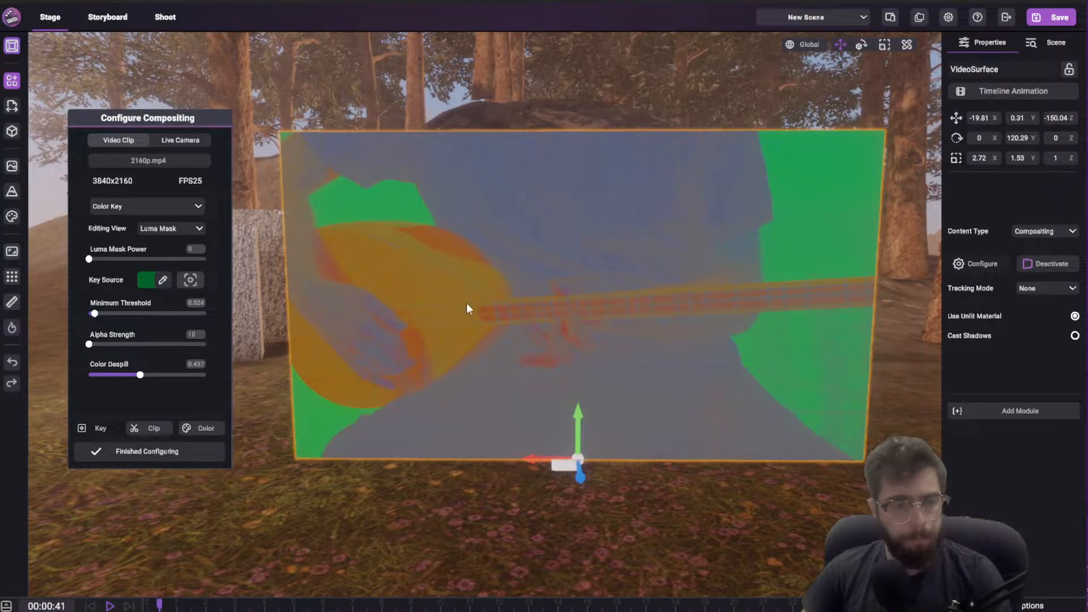
- Switch the editing view to Final Output and set the Minimum Threshold to 0.150 and the Alpha Strength to 16.99
left_click(172, 229)
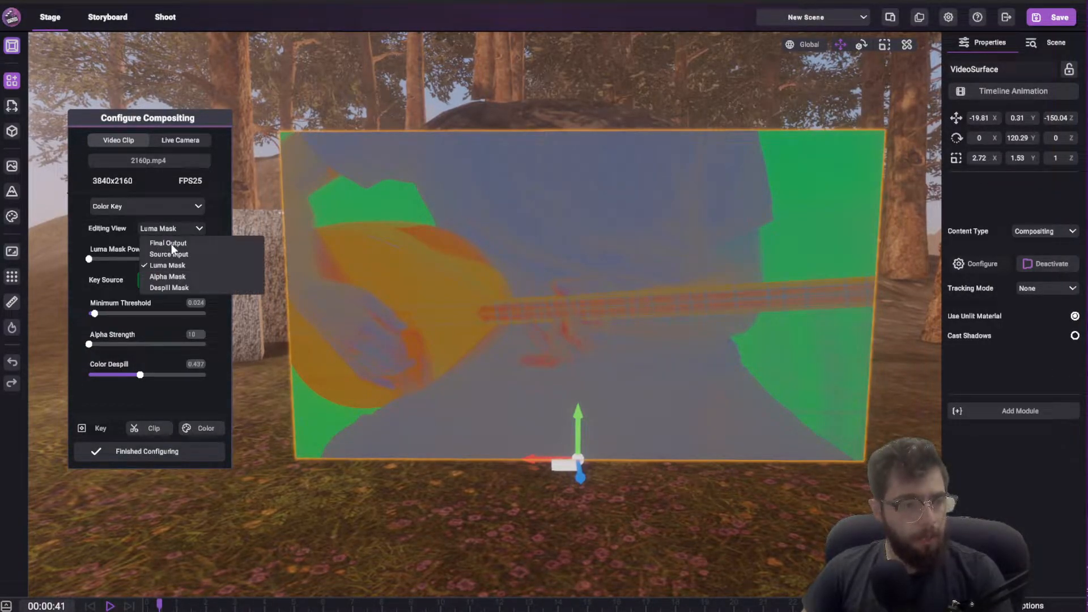
left_click(170, 244)
left_click_drag(96, 315, 128, 316)
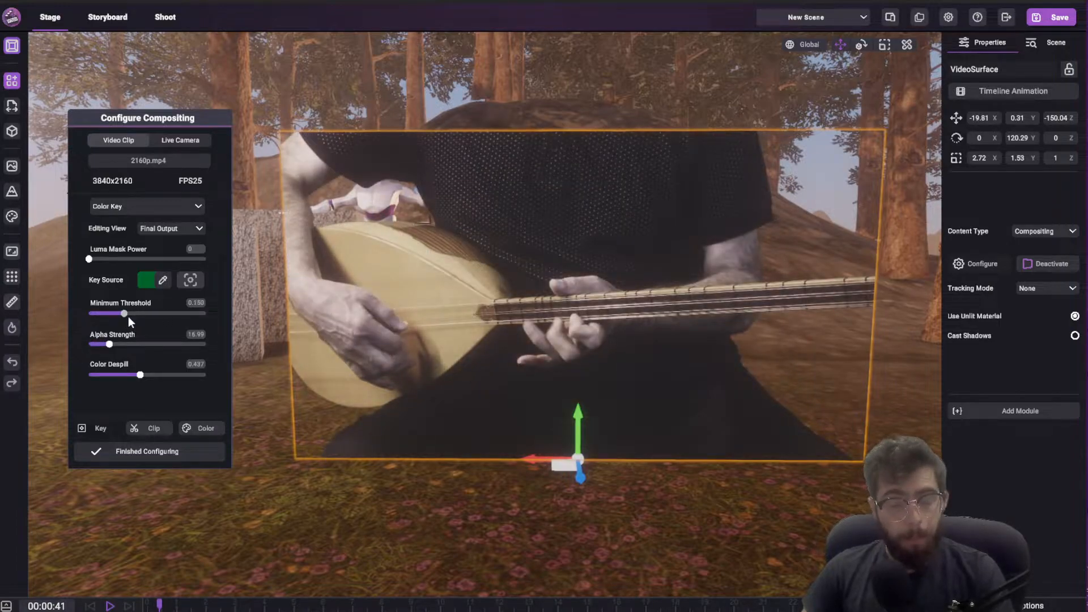
- Switch the editing view to Alpha Mask and set the Minimum Threshold to 0.175
left_click(185, 230)
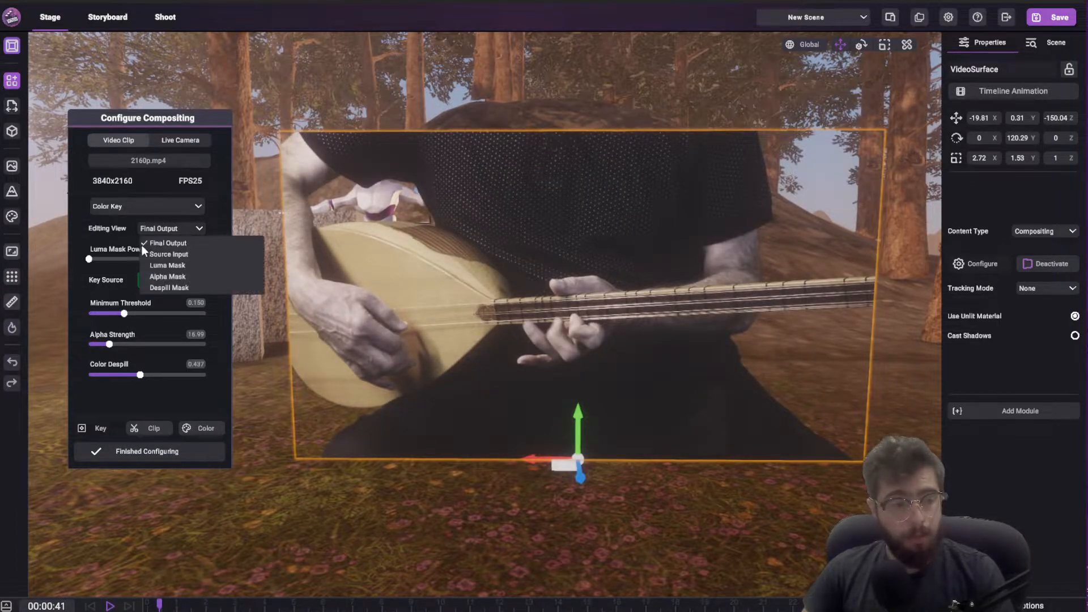
left_click(164, 277)
mouse_move(138, 313)
left_mouse_down()
mouse_move(106, 313)
mouse_move(129, 314)
left_mouse_up()
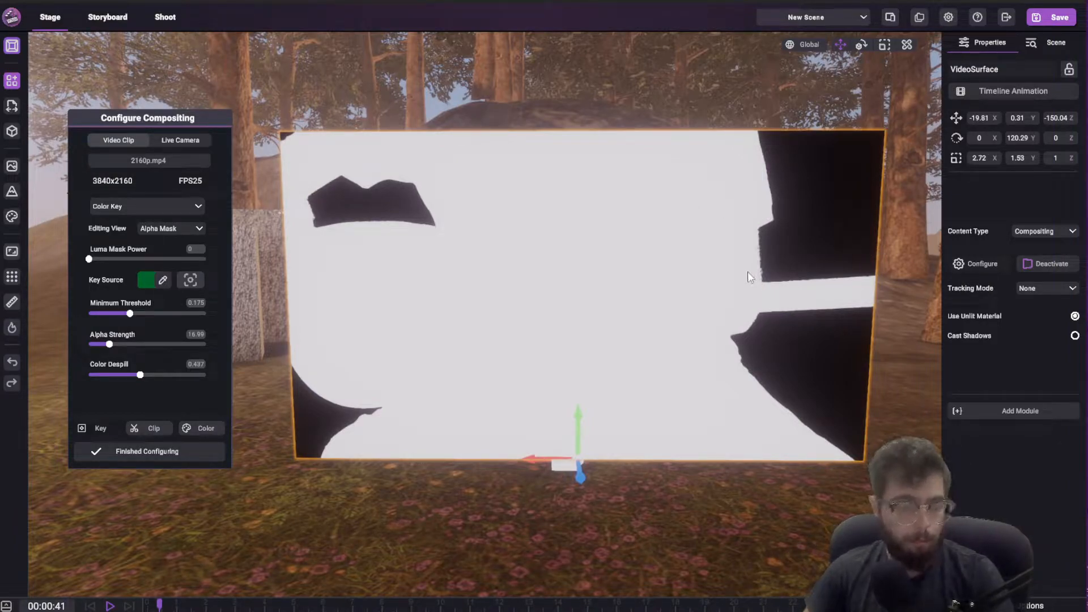
- Set the Minimum Threshold to 0.180 and the Alpha Strength to 19.20 for a solid alpha mask with clean edges
mouse_move(130, 314)
left_mouse_down()
mouse_move(93, 313)
mouse_move(132, 312)
left_mouse_up()
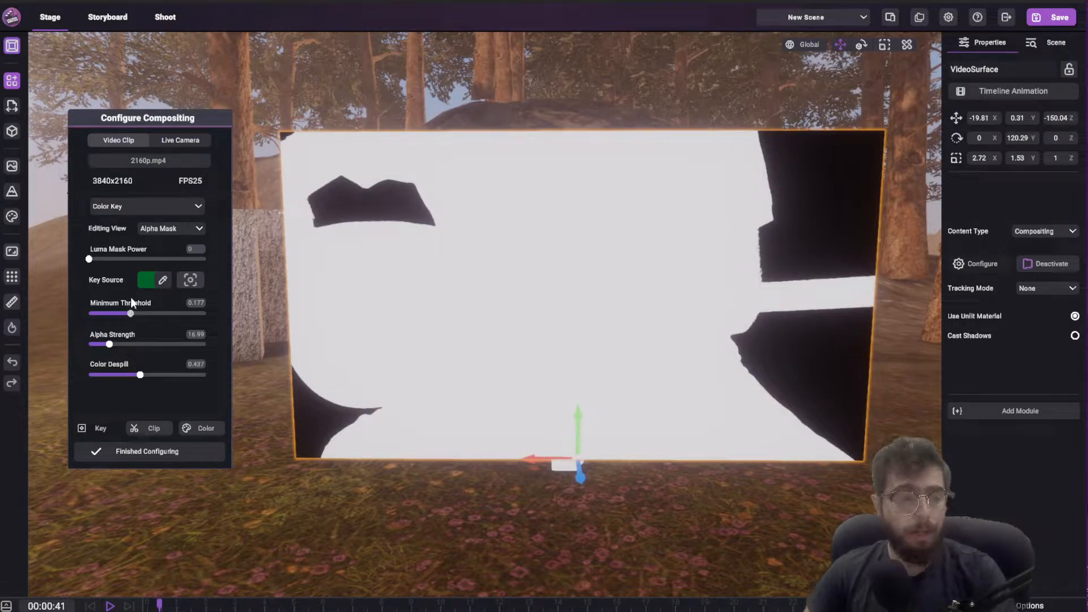
mouse_move(130, 314)
left_mouse_down()
mouse_move(114, 317)
mouse_move(139, 318)
left_mouse_up()
left_click(90, 344)
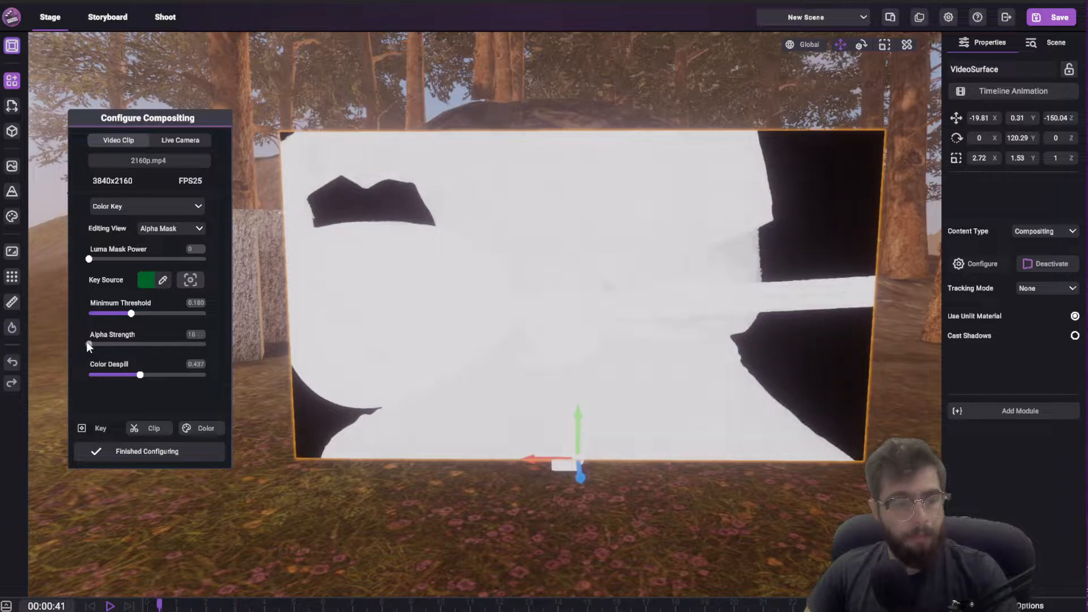
middle_click_drag(626, 273, 621, 267)
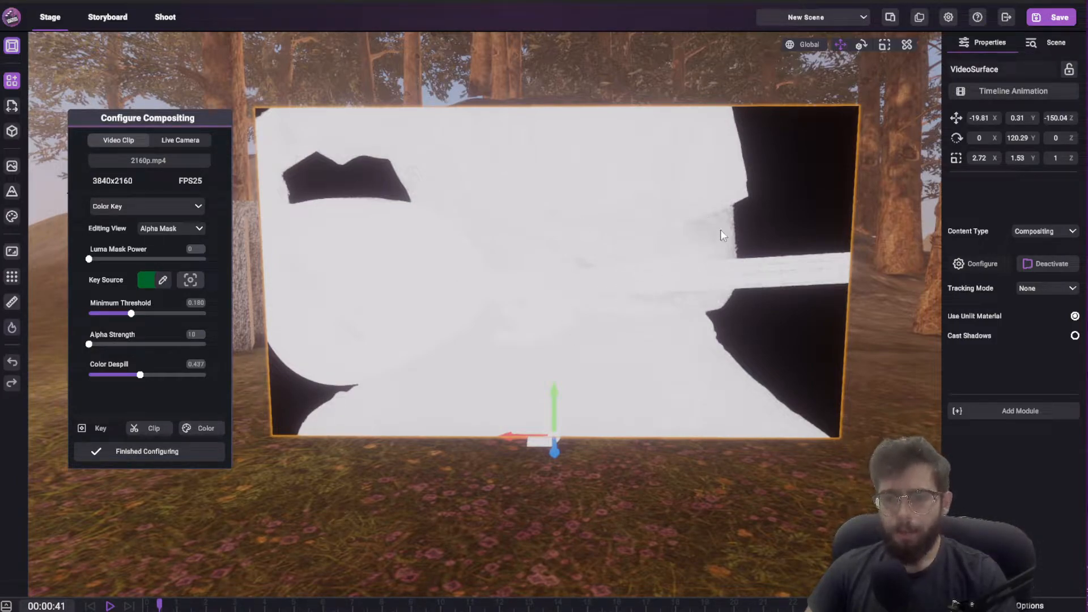
left_click_drag(89, 345, 116, 344)
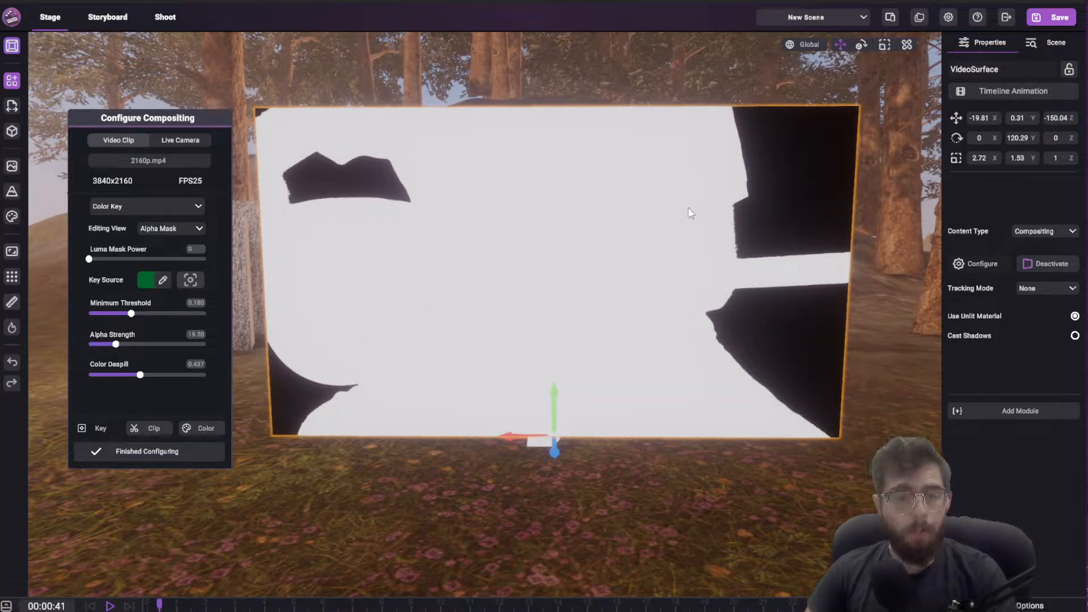
middle_click_drag(761, 212, 753, 219)
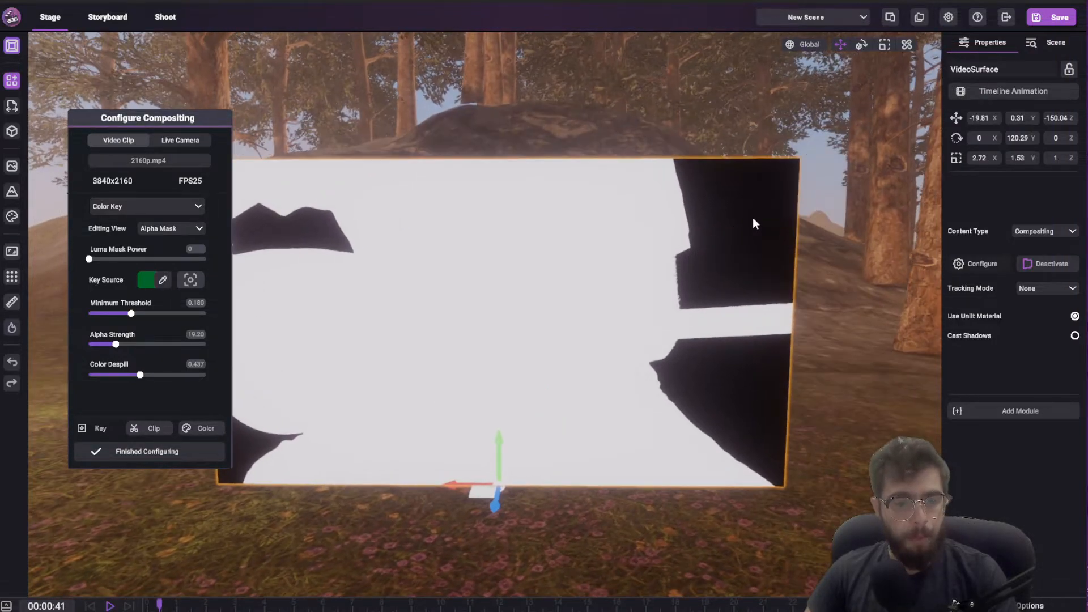
scroll(753, 227, "up", 2)
scroll(736, 260, "up", 2)
scroll(737, 260, "up", 3)
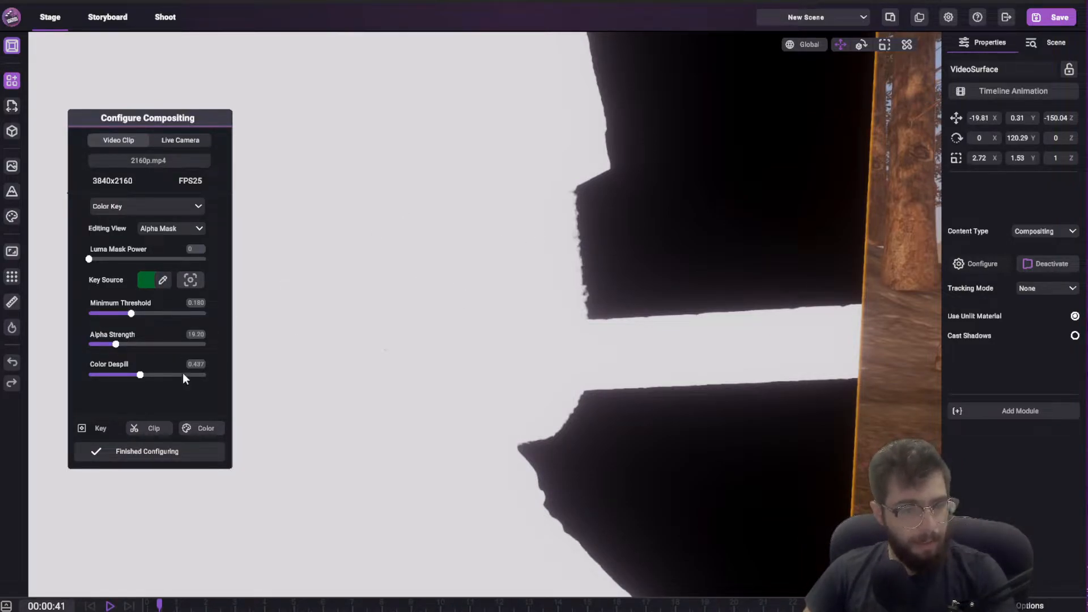
scroll(641, 263, "down", 5)
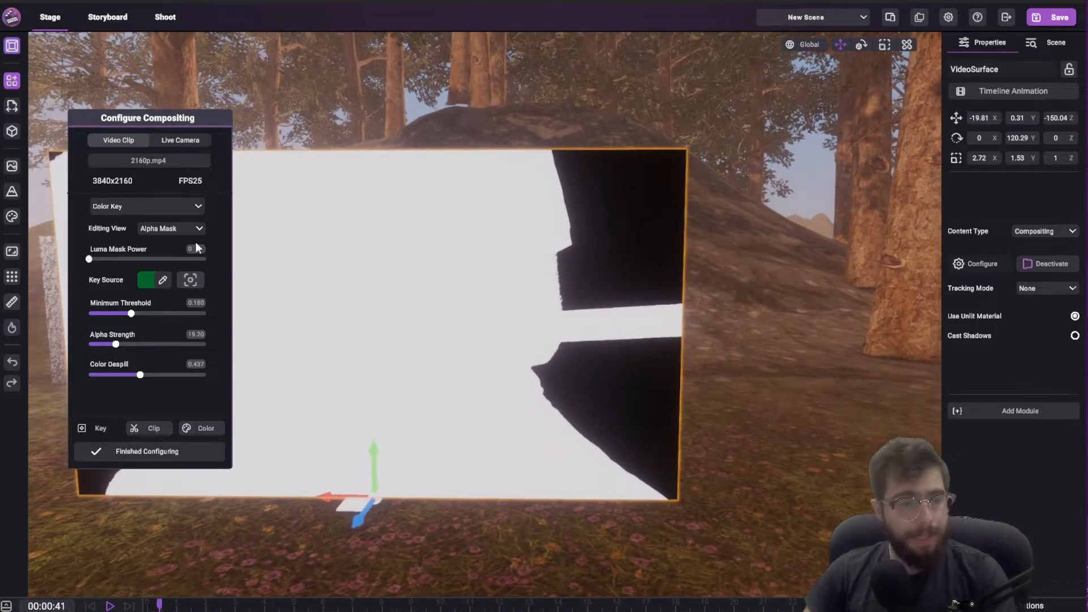
- Play the clip to check the alpha mask while the subject moves
key("space")
right_click_drag(509, 310, 487, 322)
key("a")
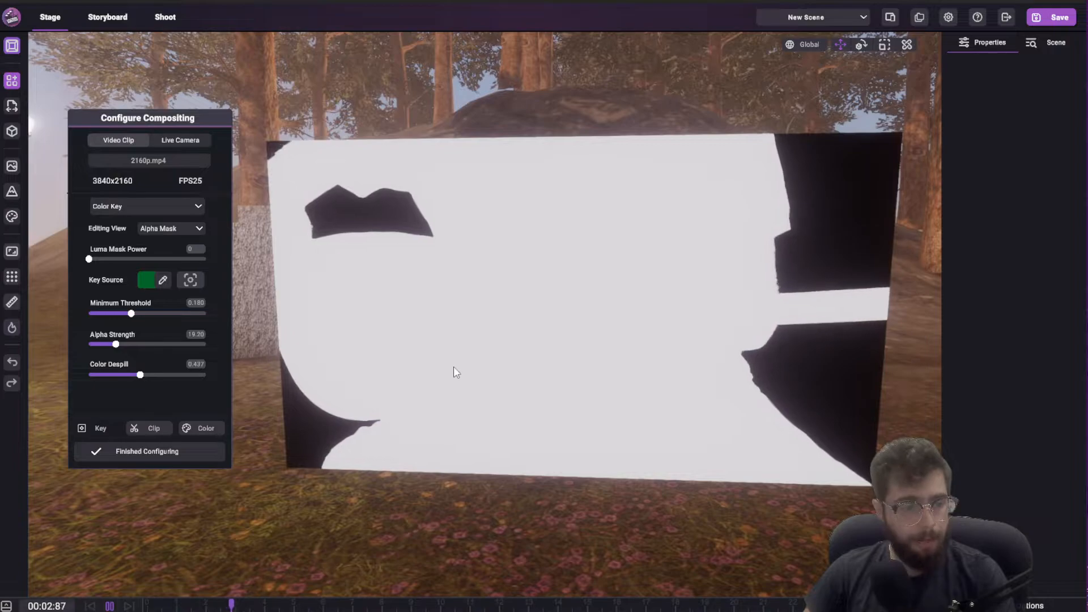
right_click_drag(442, 370, 490, 367)
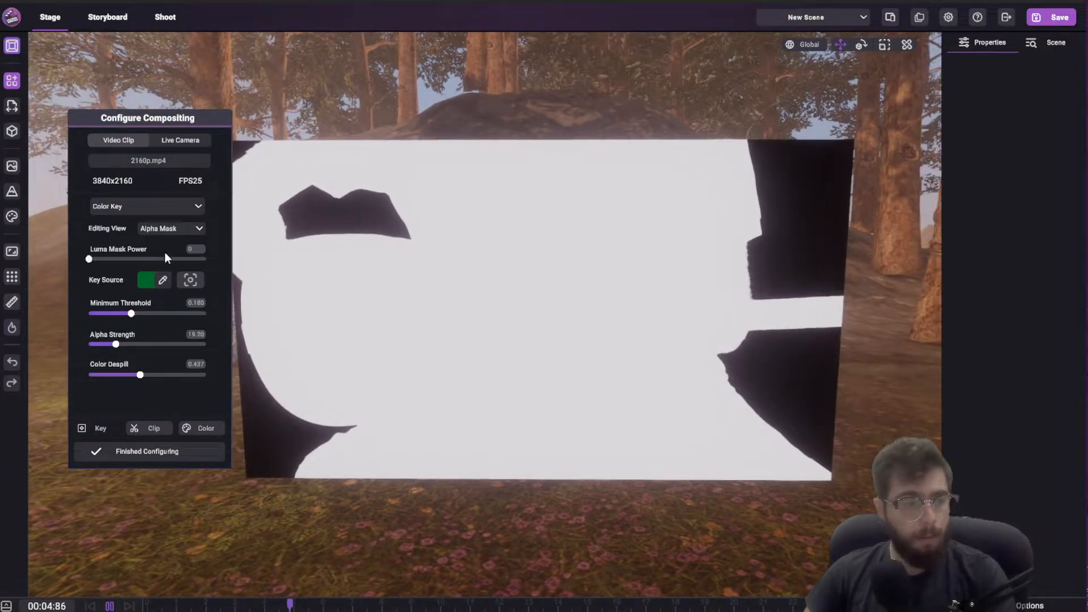
- Set the Color Despill to 0 and switch the editing view to Final Output
left_click_drag(140, 375, 35, 372)
left_click(170, 229)
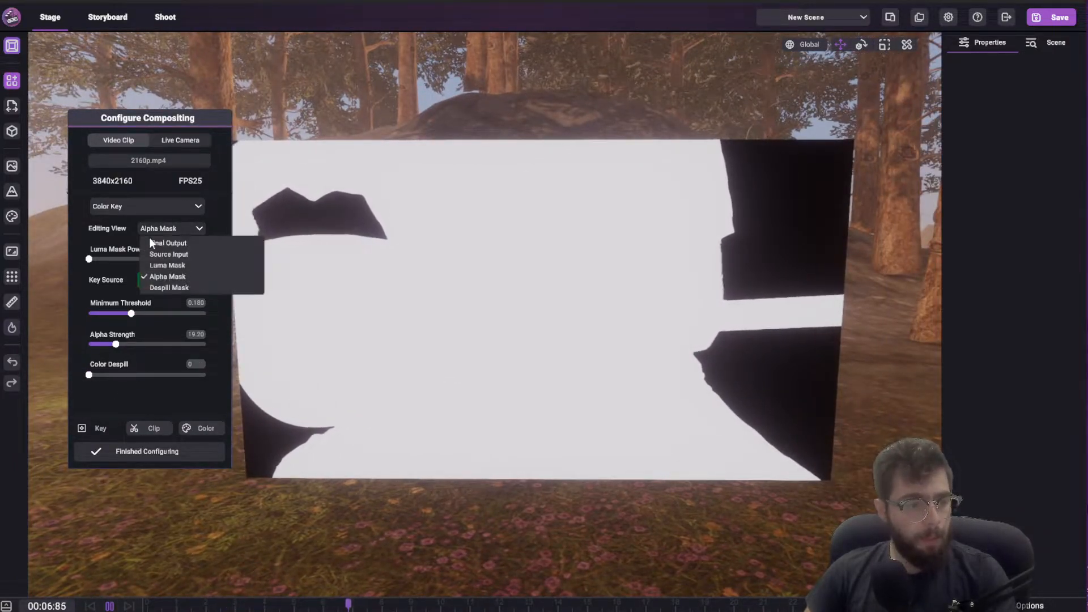
left_click(155, 244)
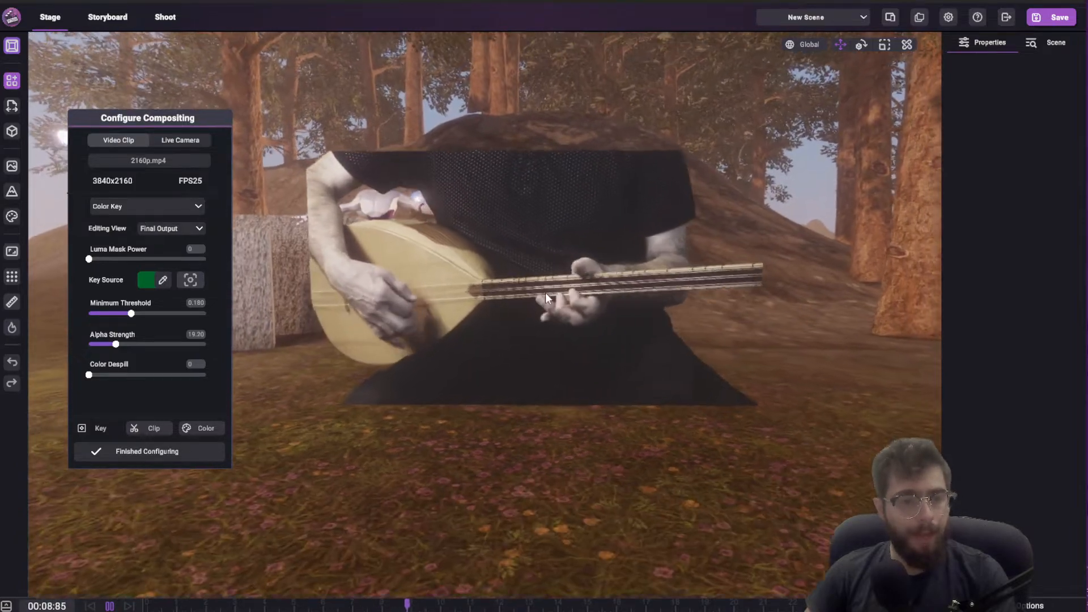
- Examine the keyed edges around the arm, shirt and instrument neck up close while the clip plays
right_click_drag(557, 313, 569, 300)
key("a")
key("w")
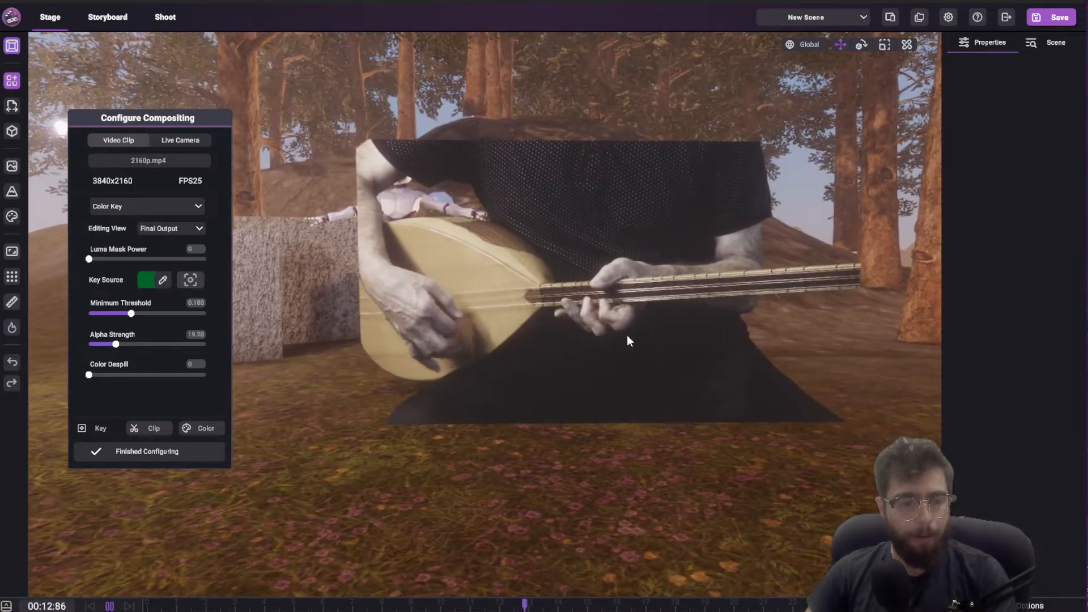
scroll(617, 330, "up", 1)
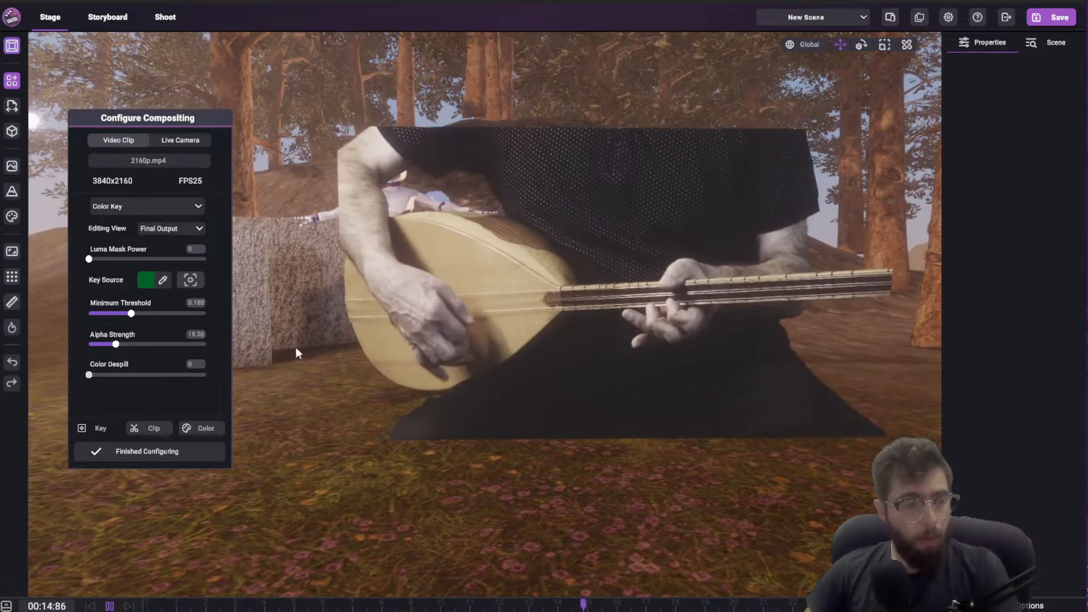
key("space")
key("w")
right_click_drag(538, 306, 533, 283)
key("d")
key("w")
right_click_drag(677, 234, 677, 234)
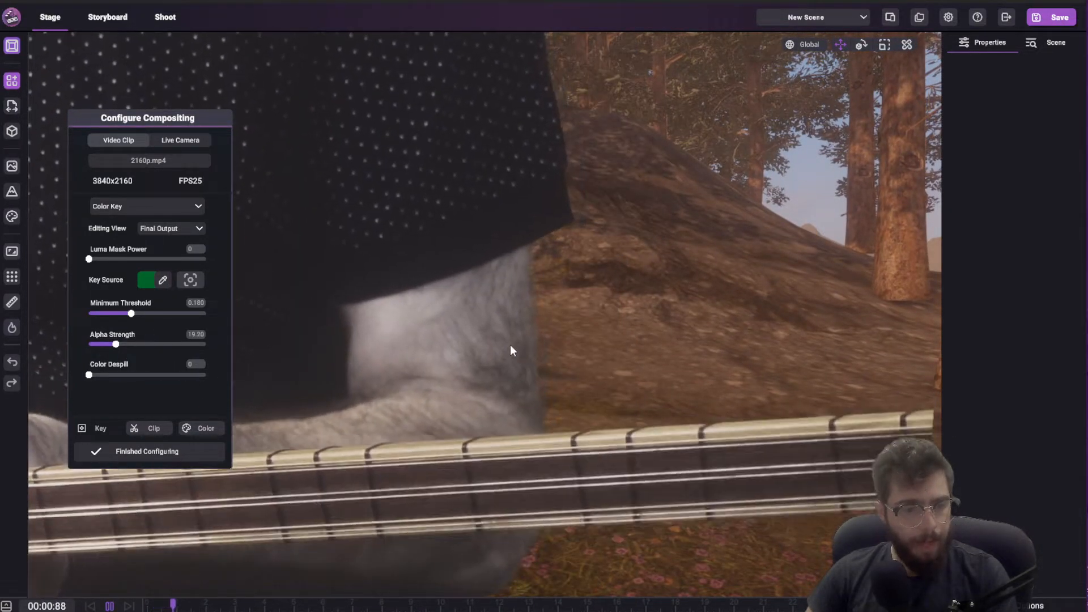
key("space")
- Set the Minimum Threshold to 0.139 and the Alpha Strength to 11.09 in the Final Output view
mouse_move(132, 314)
left_mouse_down()
mouse_move(144, 313)
mouse_move(122, 315)
left_mouse_up()
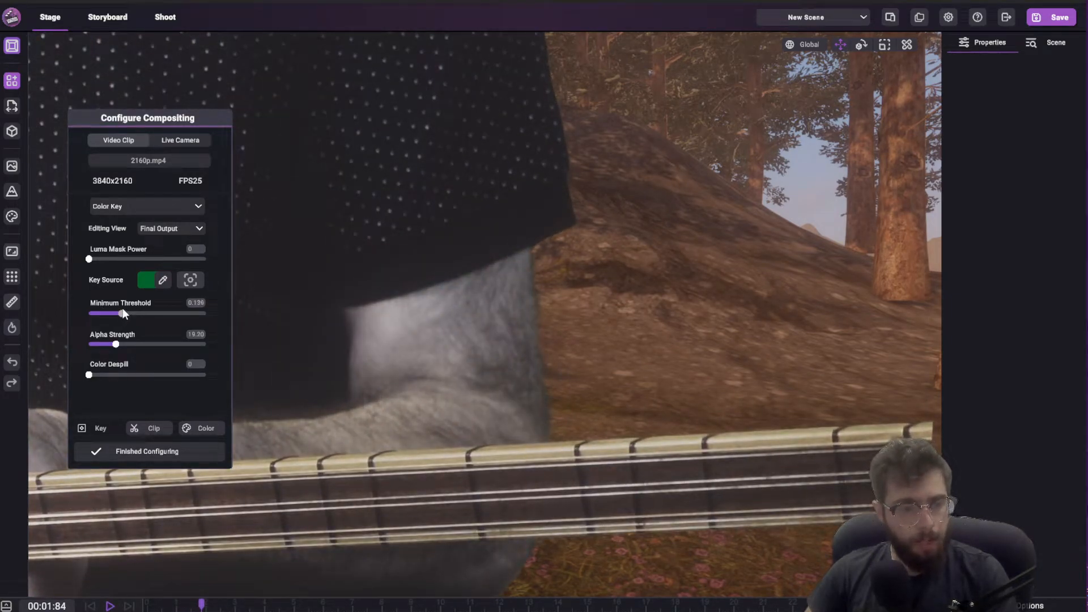
left_click_drag(100, 345, 92, 347)
scroll(467, 299, "down", 5)
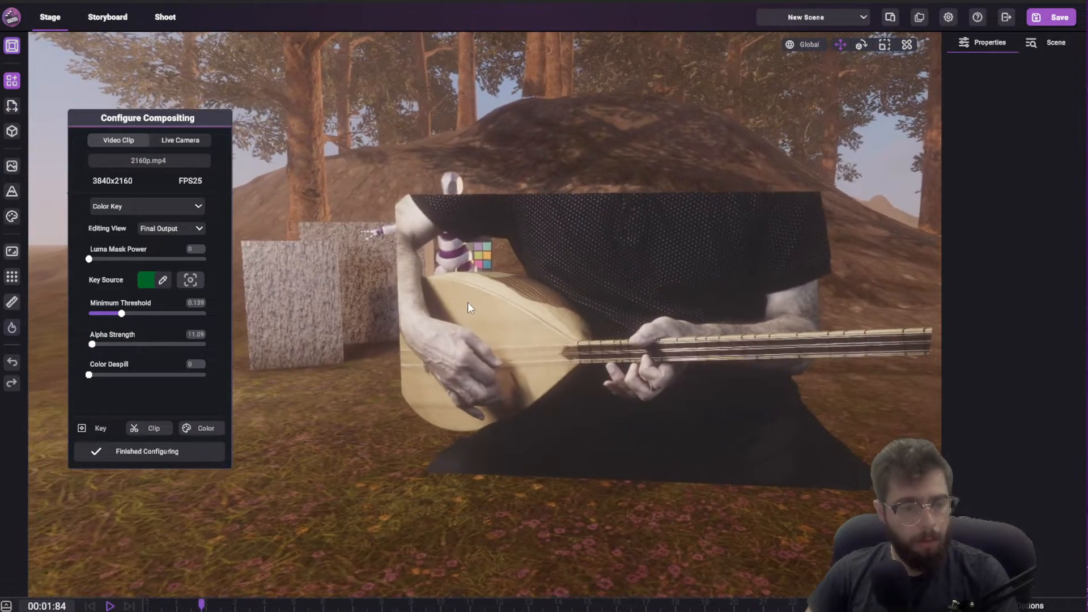
scroll(467, 302, "up", 2)
left_click(175, 229)
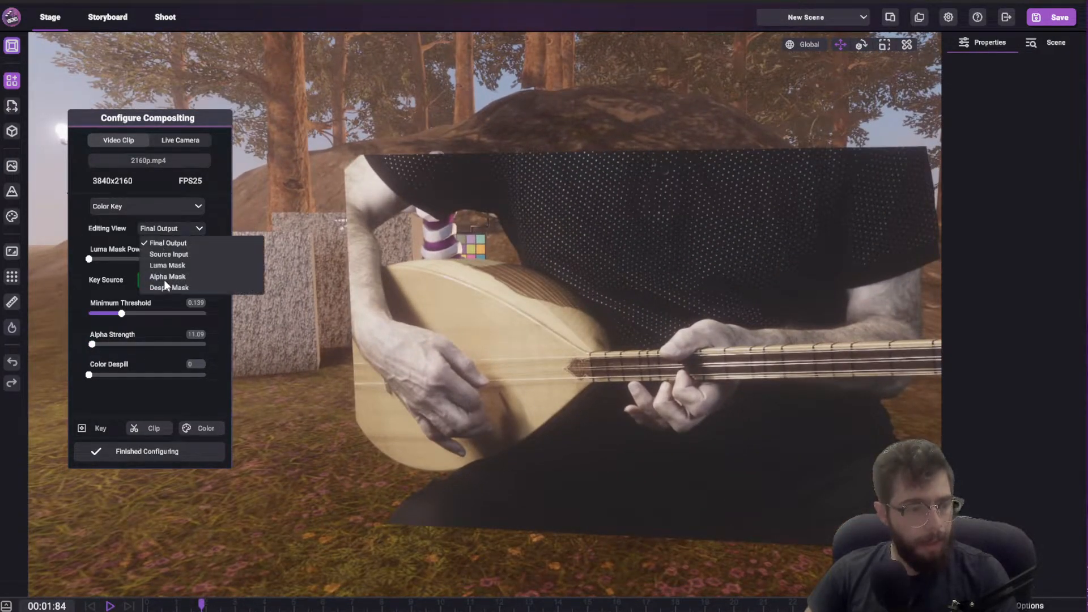
left_click(160, 228)
- Set the Scene Time to 12:11 and examine the keyed clip in daylight
scroll(613, 336, "down", 2)
scroll(612, 337, "up", 1)
right_click_drag(613, 338, 777, 312)
scroll(655, 305, "up", 2)
scroll(773, 349, "down", 1)
scroll(777, 312, "down", 1)
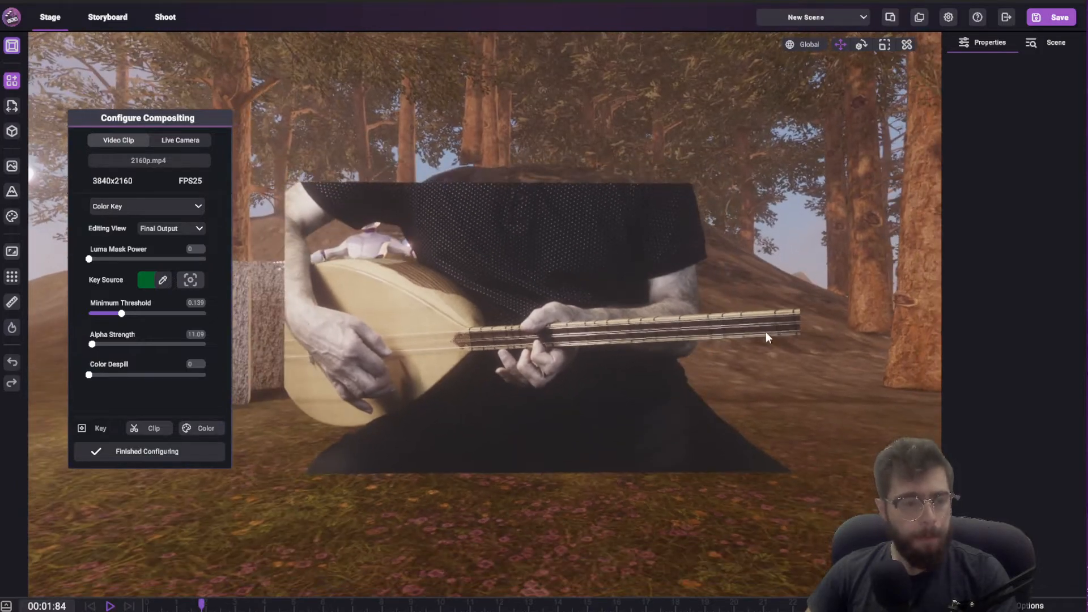
left_click(12, 166)
left_click_drag(368, 339, 344, 339)
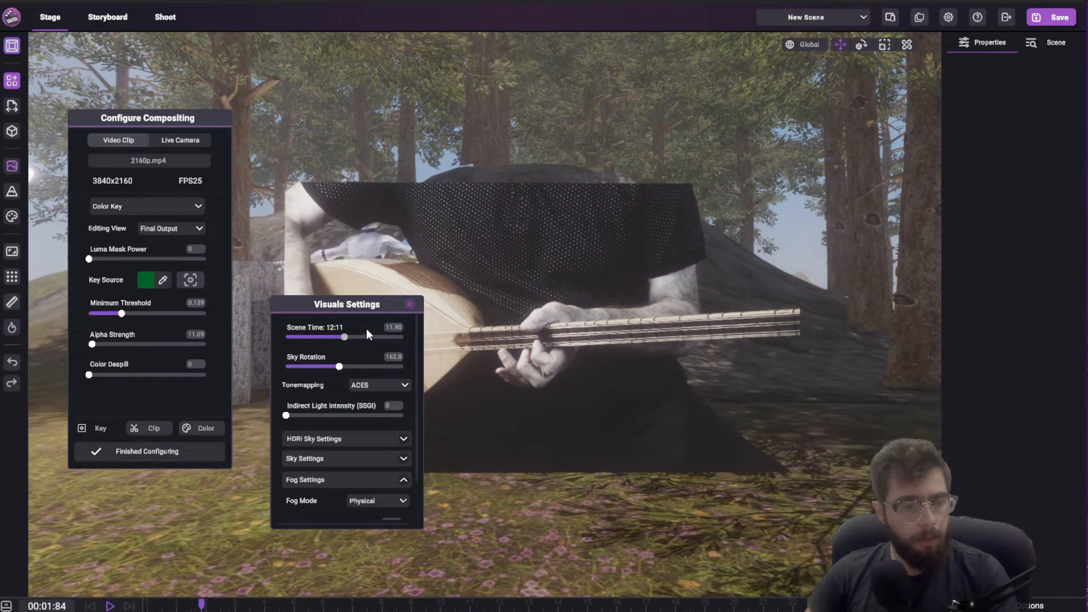
left_click(409, 305)
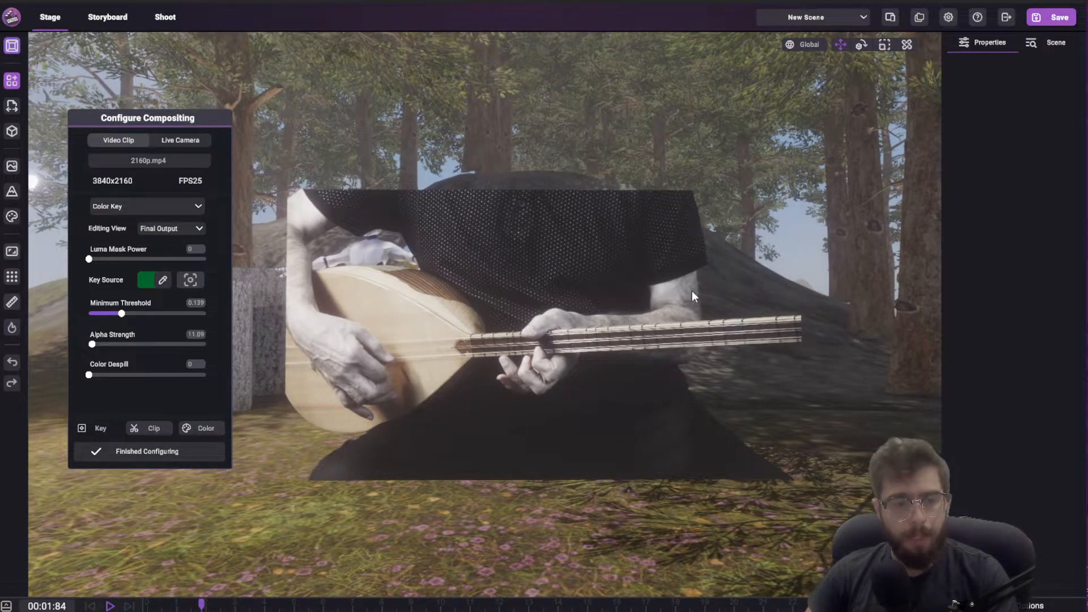
scroll(352, 246, "up", 5)
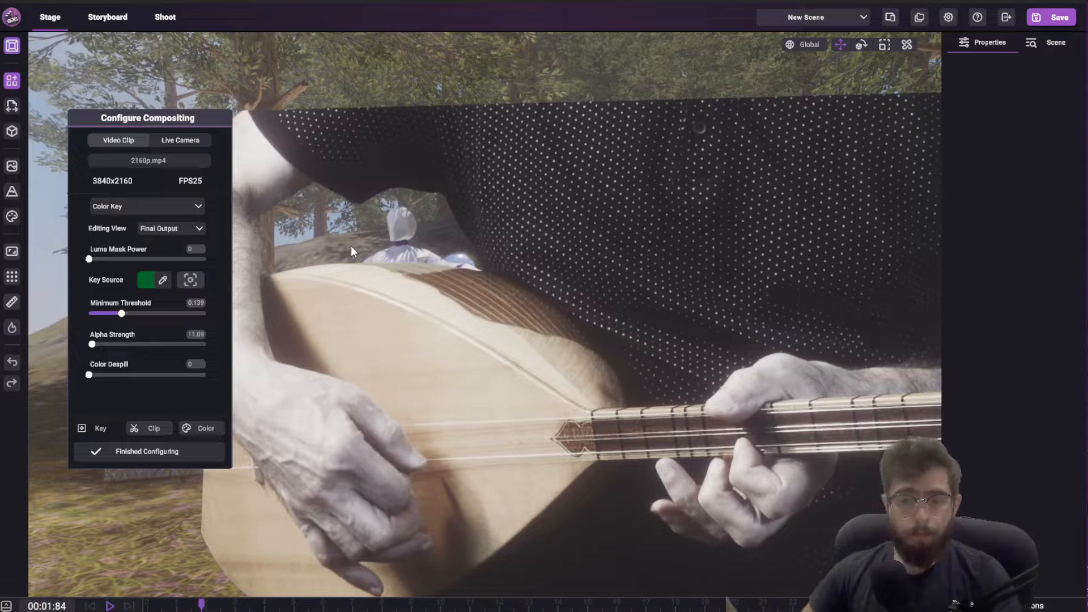
scroll(356, 245, "down", 3)
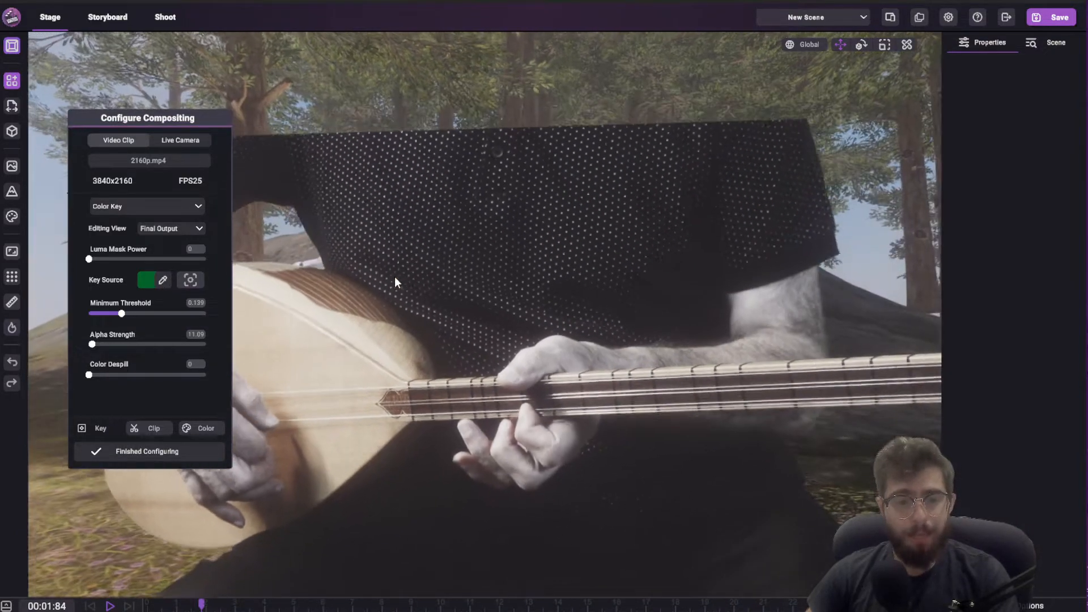
scroll(706, 366, "down", 1)
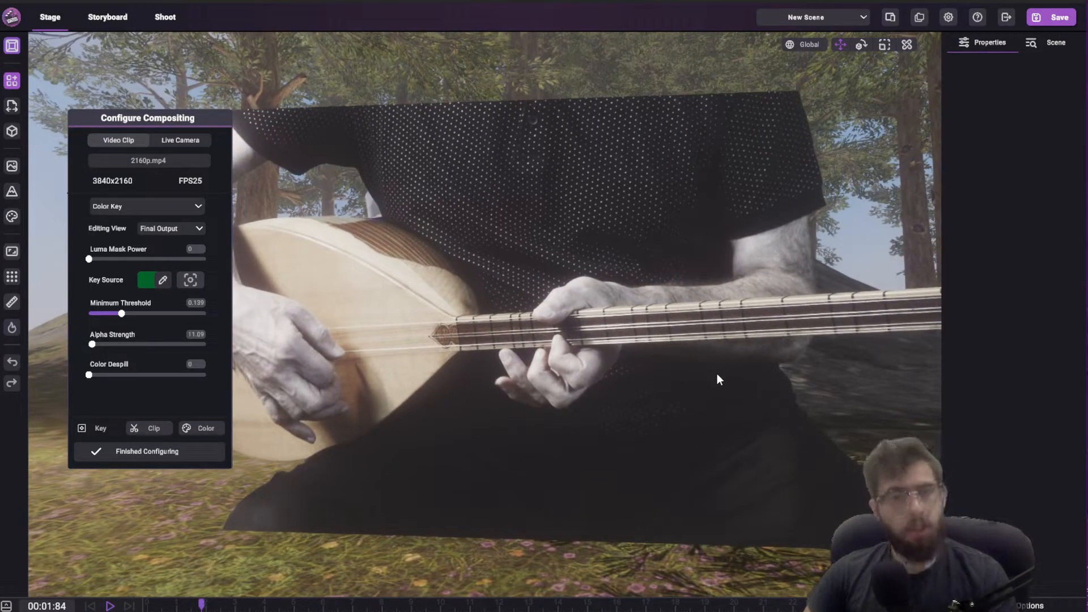
- Switch the editing view to Despill Mask and set the Minimum Threshold to 0.087 and the Alpha Strength to 14.80
left_click(186, 230)
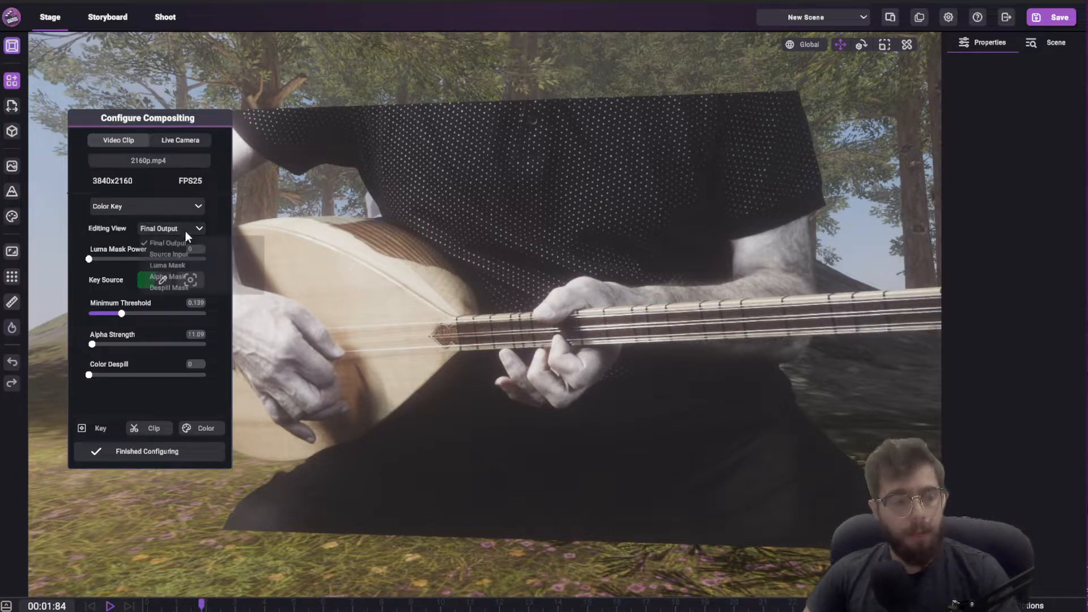
left_click(168, 288)
scroll(494, 314, "down", 5)
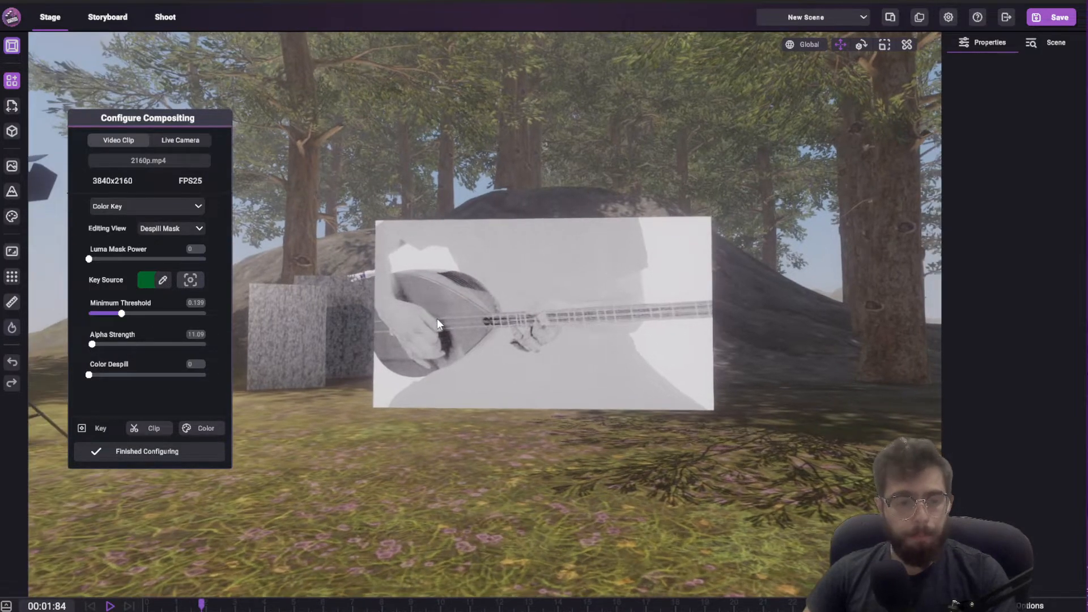
scroll(437, 319, "up", 2)
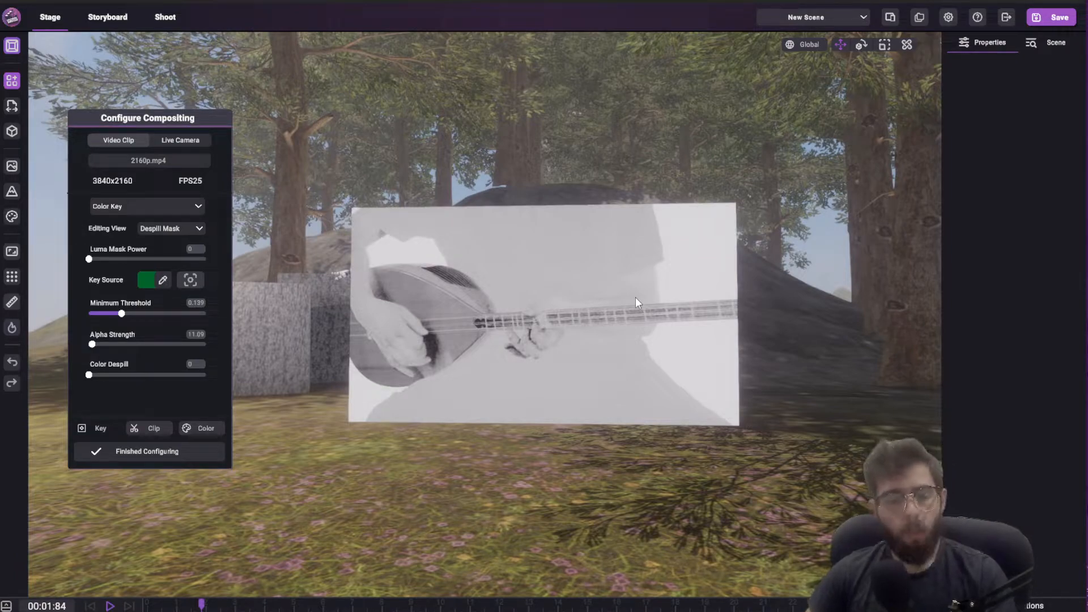
left_click_drag(121, 314, 104, 342)
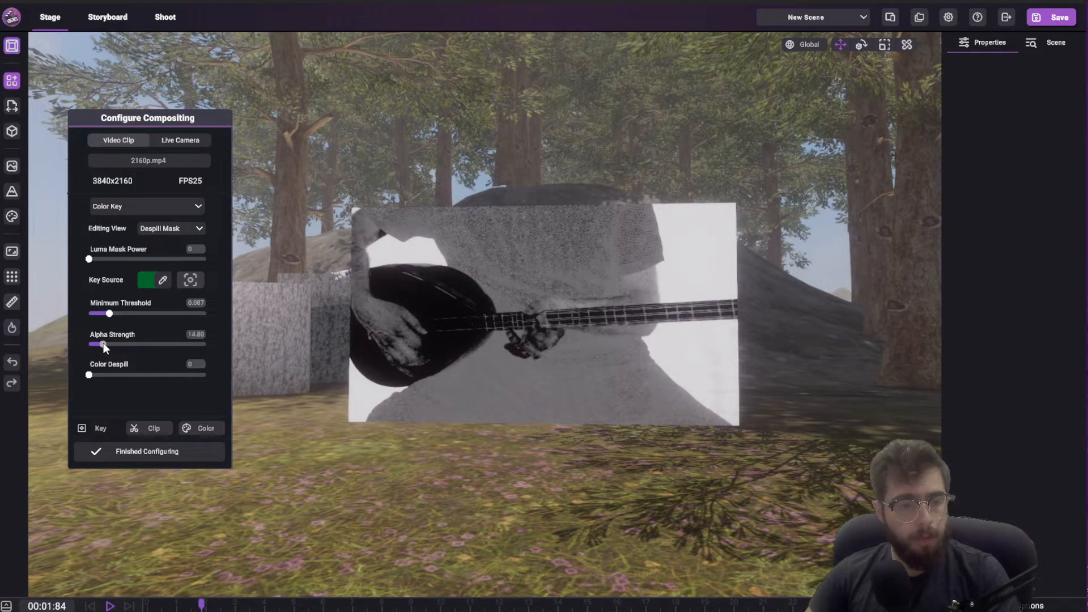
- Switch the editing view to Alpha Mask and set the Minimum Threshold to 0.166
left_click(162, 229)
left_click(162, 276)
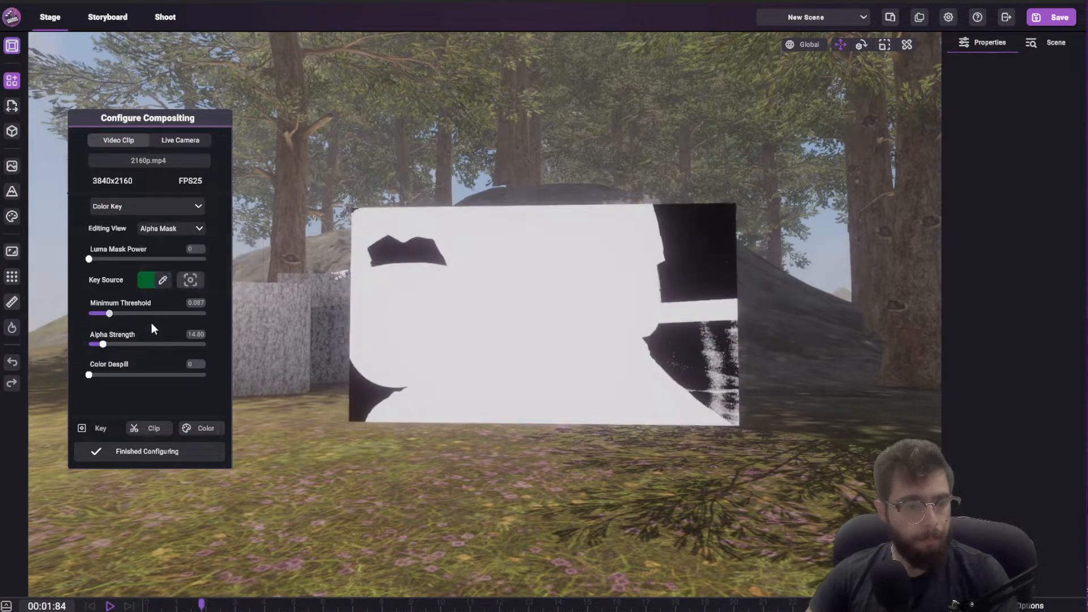
left_click_drag(110, 315, 132, 314)
- Check the Despill Mask view and return the editing view to Final Output
left_click(169, 229)
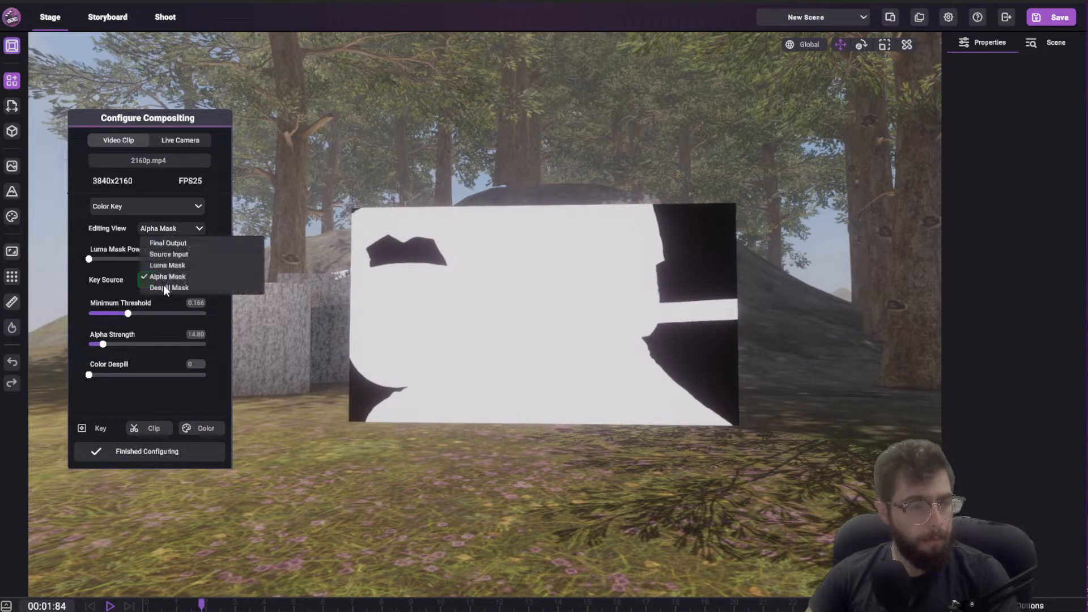
left_click(163, 284)
left_click(162, 226)
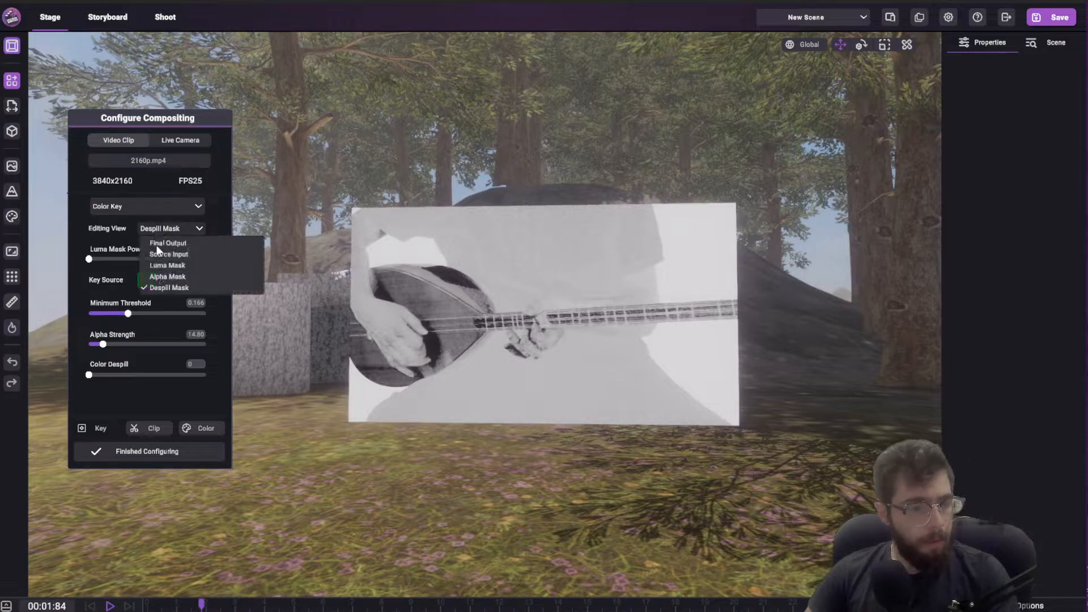
left_click(162, 241)
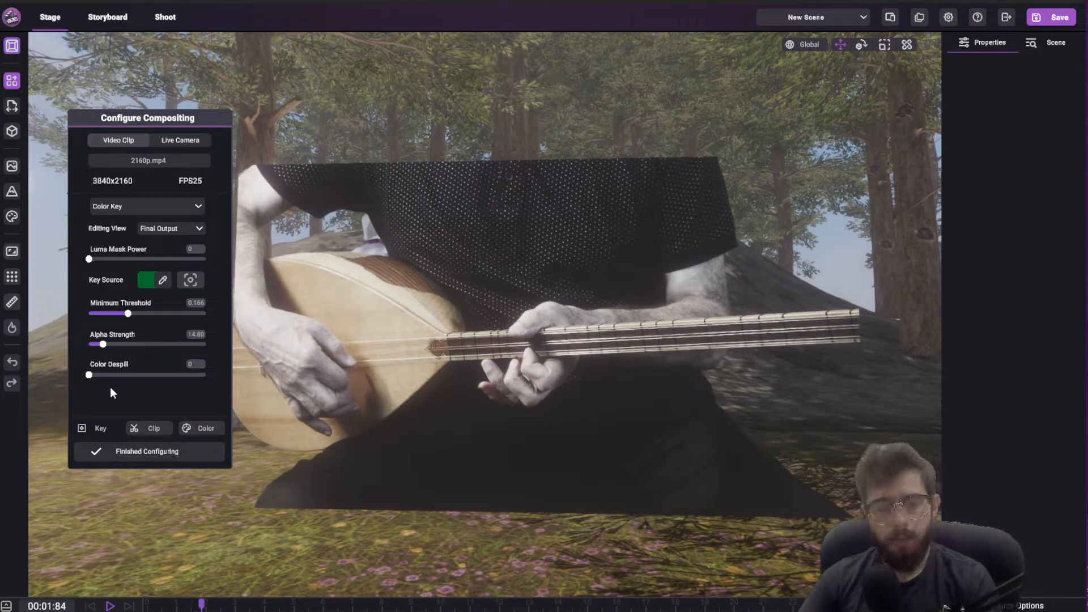
- With the video surface selected, set the Scene Time to 1:00 and the Color Despill to 0.569
right_click_drag(483, 213, 508, 201)
key("s")
key("w")
left_click(507, 201)
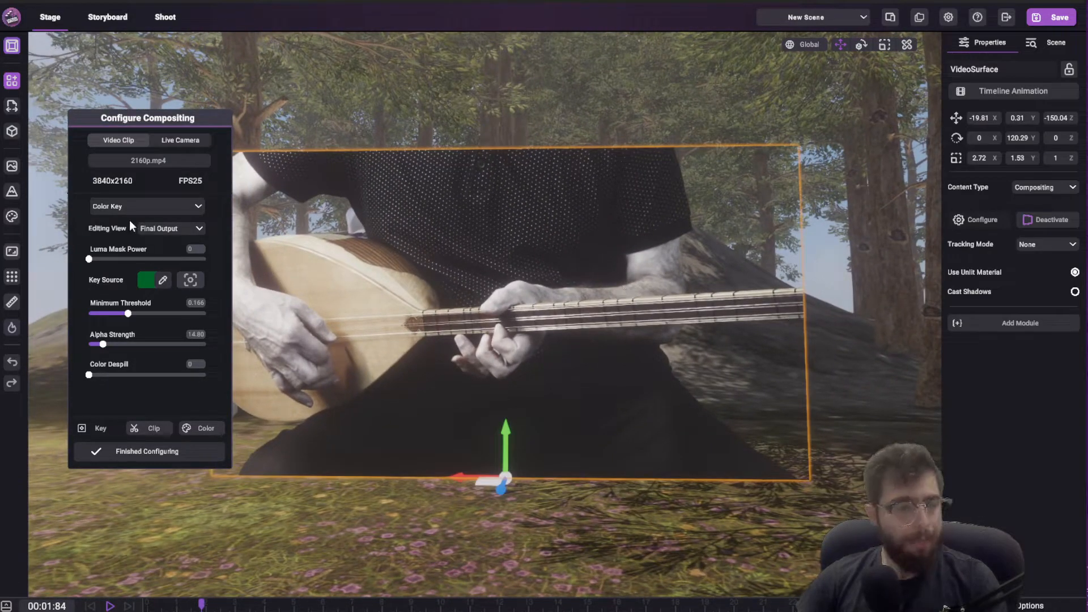
left_click(12, 166)
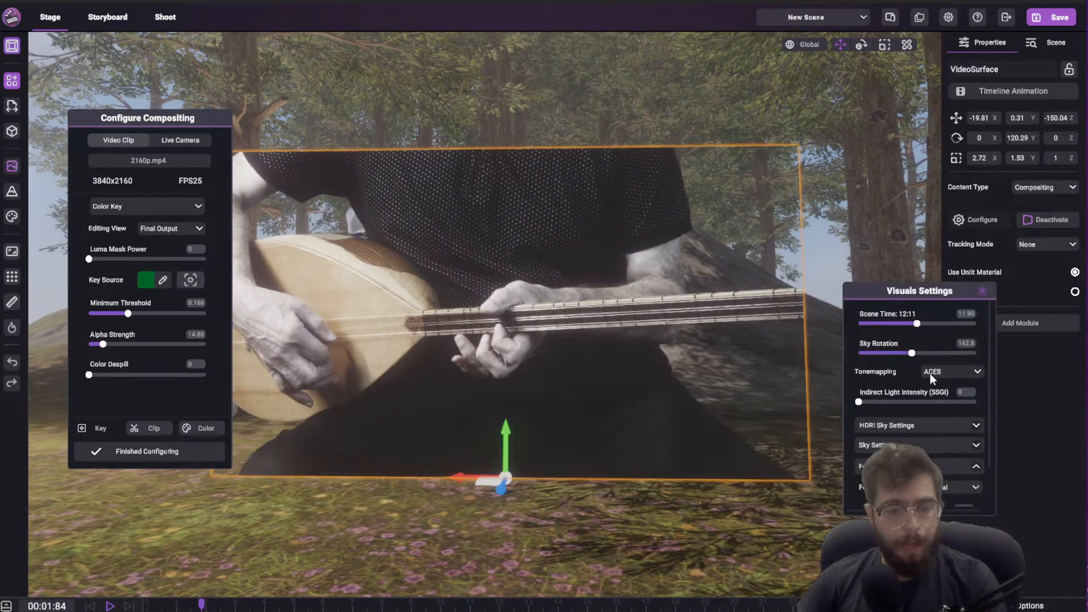
left_click_drag(929, 324, 863, 332)
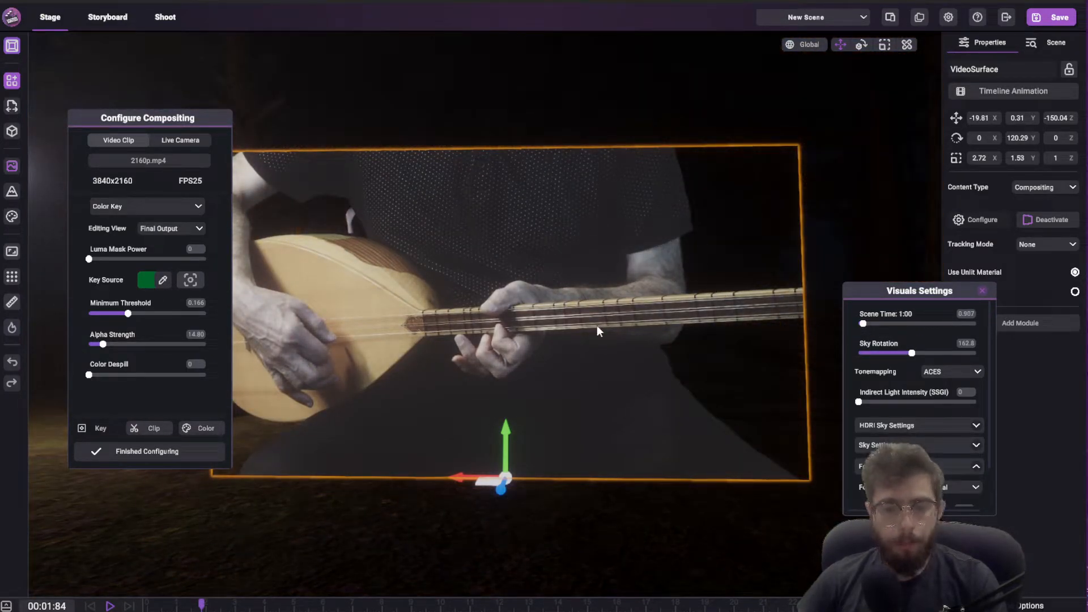
left_click_drag(87, 374, 153, 375)
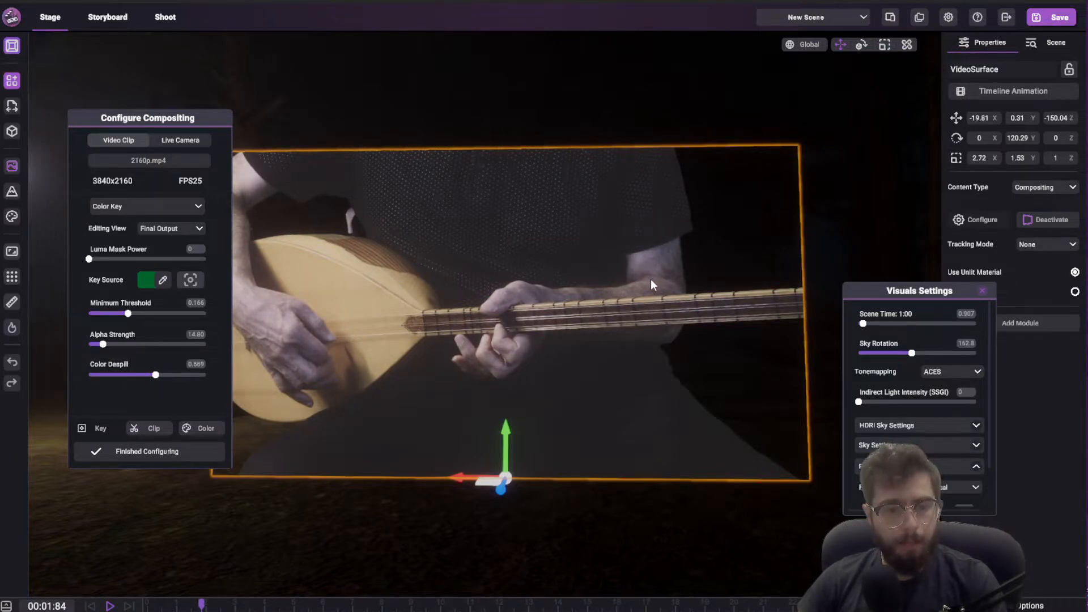
- Check the keyed video surface at Scene Times 9:09 and 15:14, ending with the Scene Time at 16:15
scroll(651, 279, "down", 3)
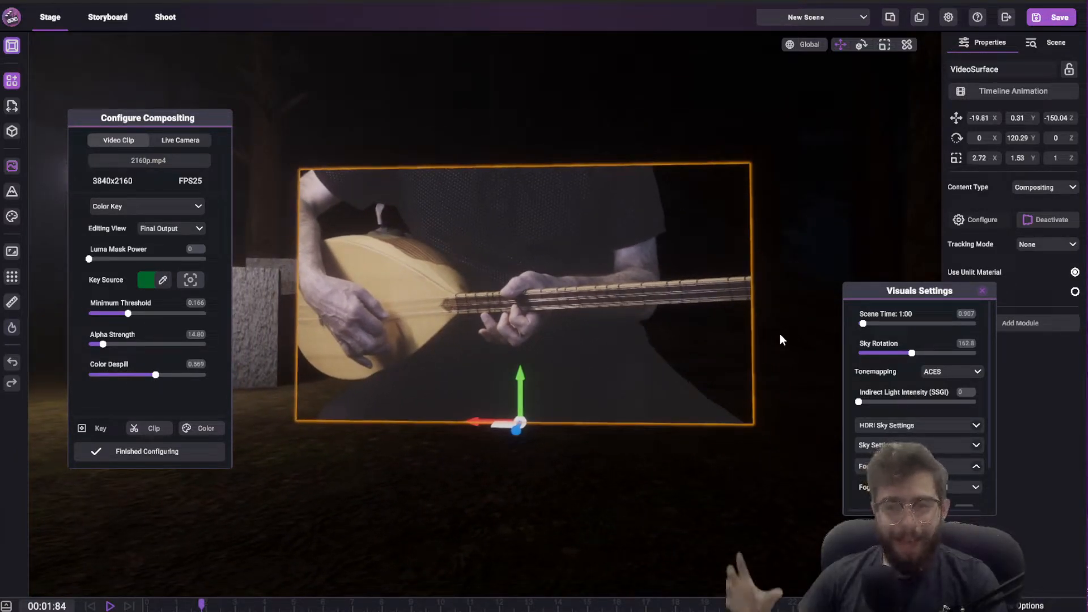
left_click_drag(864, 323, 903, 324)
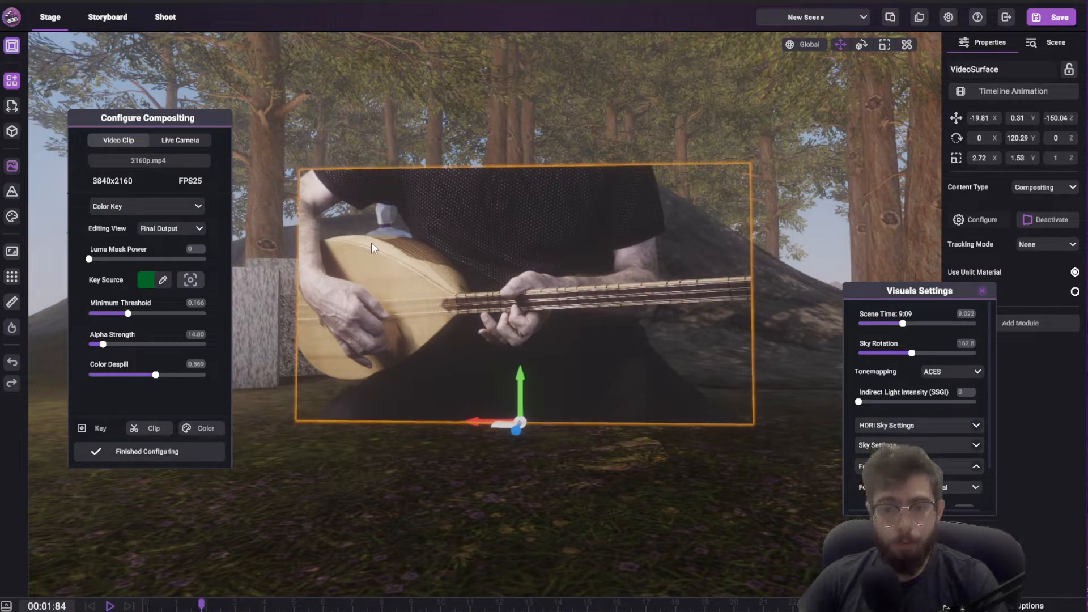
left_click_drag(902, 316, 931, 315)
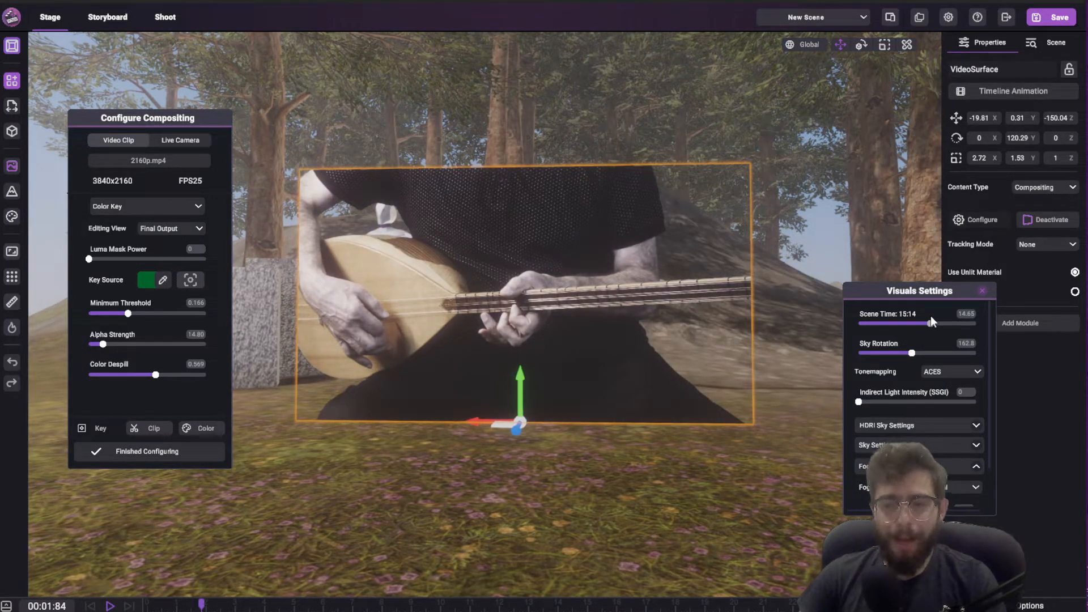
left_click_drag(930, 319, 856, 342)
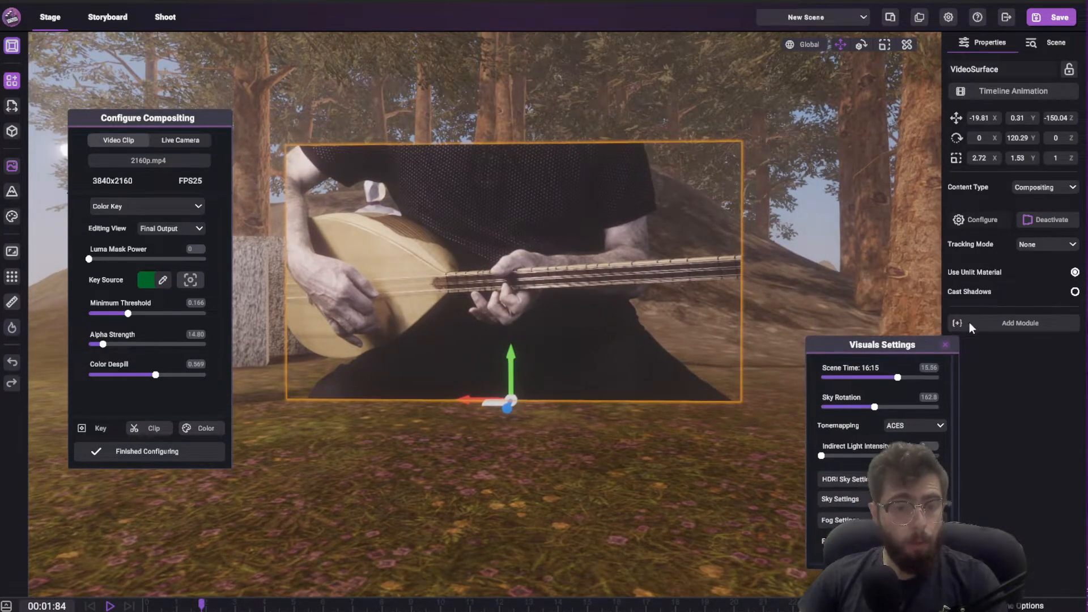
- Turn off Use Unlit Material on the video surface, set the Scene Time value to 15.95 and inspect the surface from the side
left_click(1076, 273)
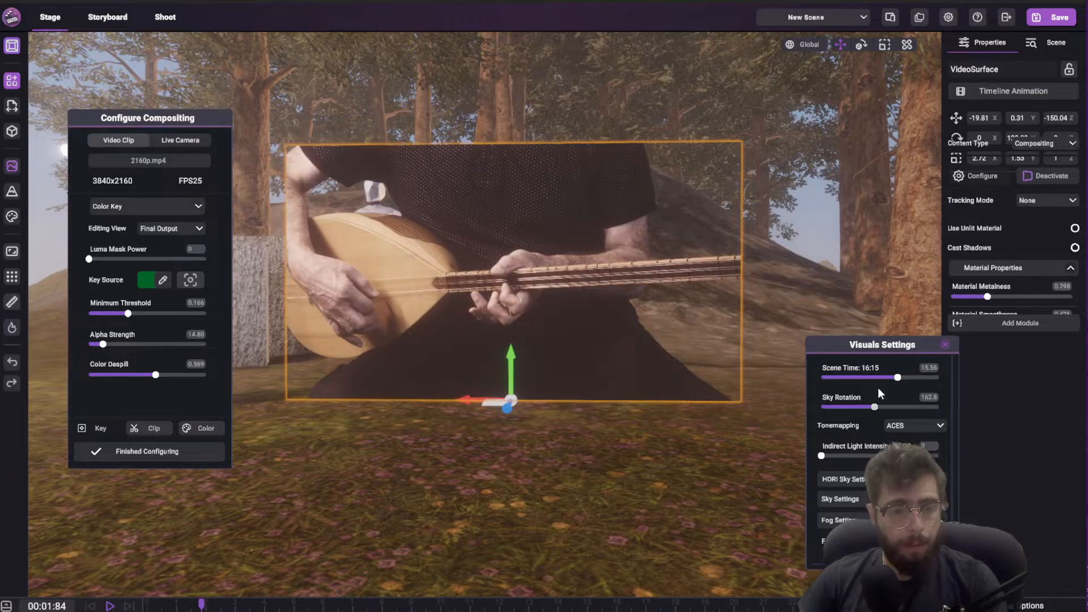
left_click(889, 378)
mouse_move(888, 379)
left_mouse_down()
mouse_move(877, 379)
mouse_move(899, 377)
left_mouse_up()
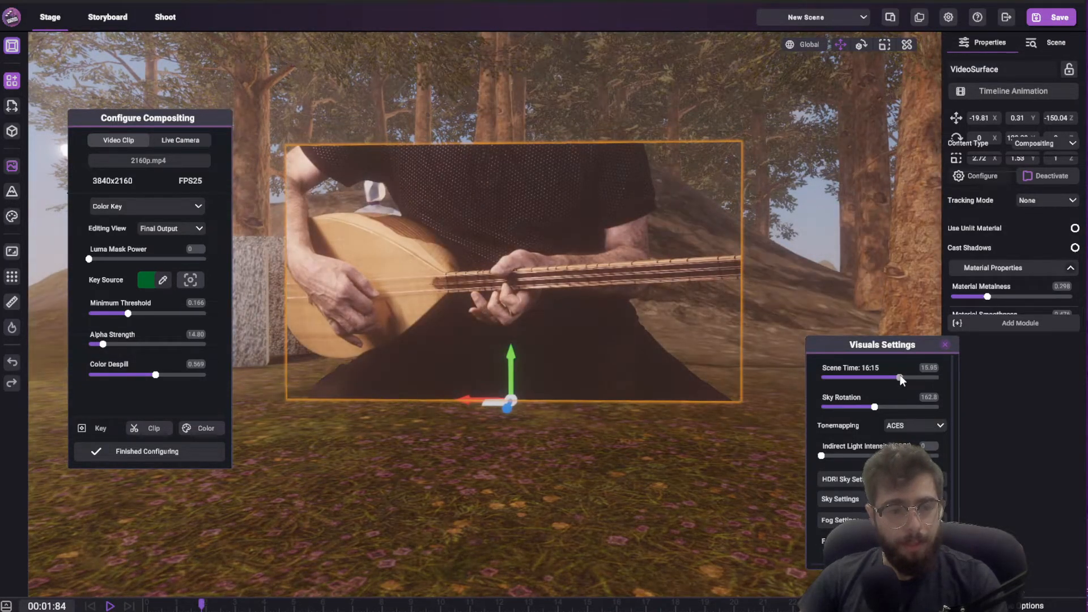
middle_click_drag(574, 362, 482, 302)
middle_click_drag(596, 346, 1086, 283)
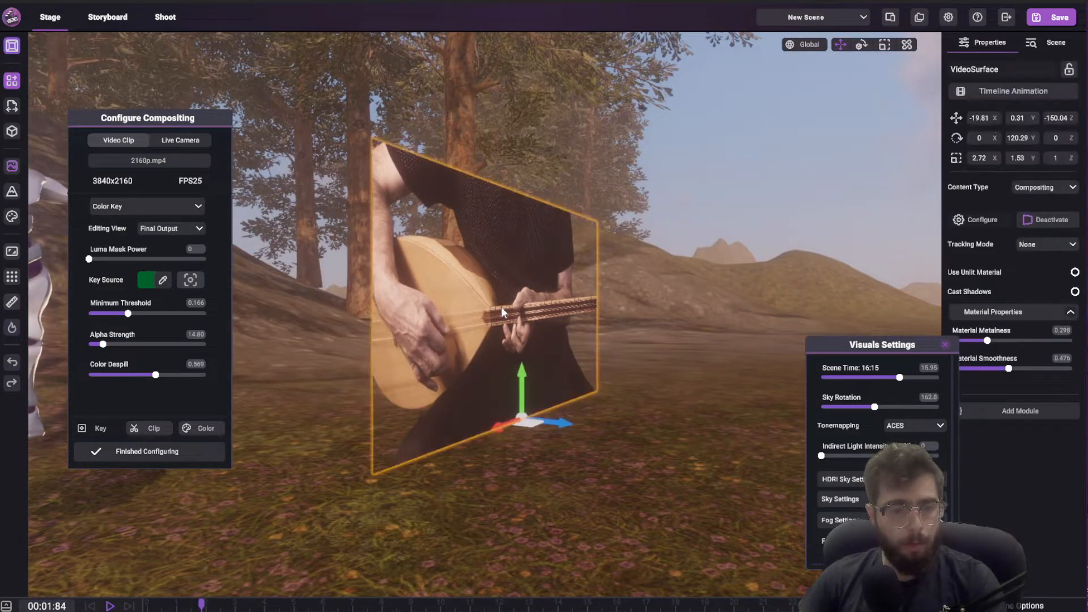
- Toggle Cast Shadows on and back off for the video surface, viewing it from the front
left_click(1075, 291)
left_click(1076, 291)
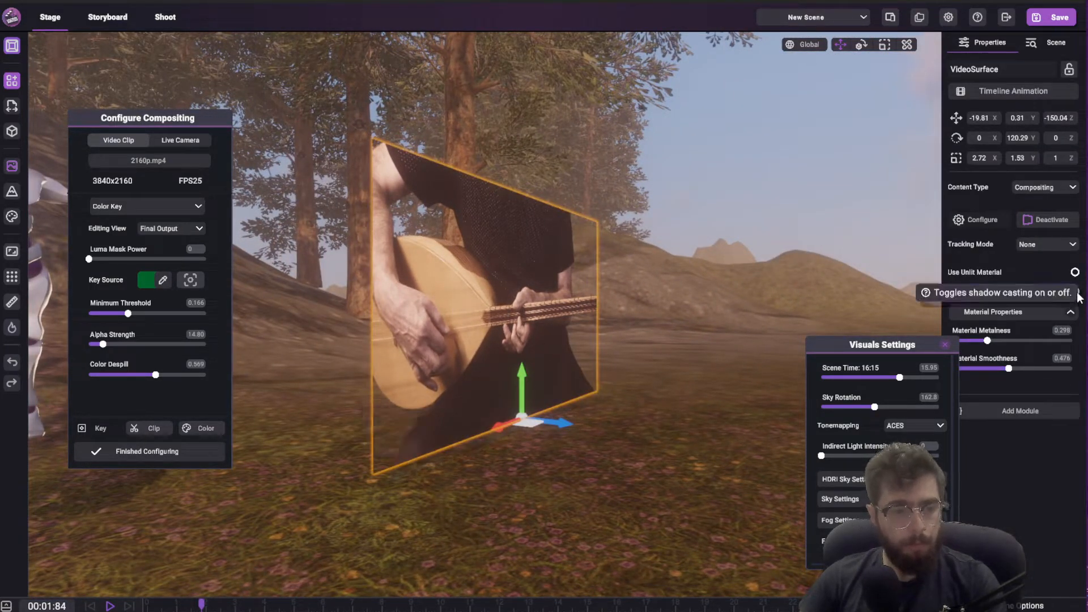
middle_click_drag(618, 316, 51, 283)
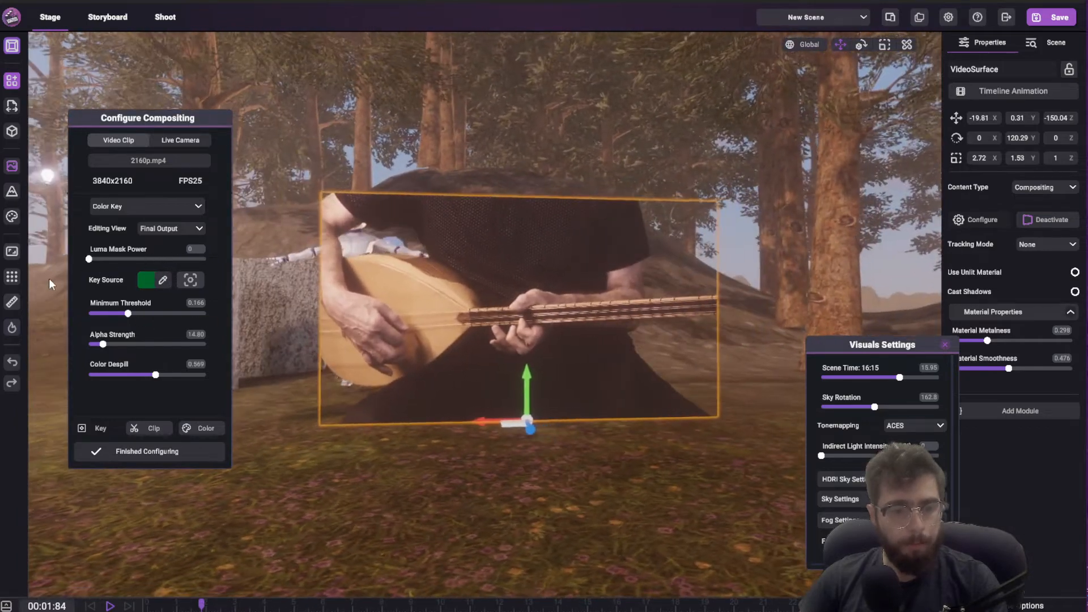
- Close the Visuals Settings and turn Use Unlit Material back on for the video surface
left_click_drag(854, 341, 821, 309)
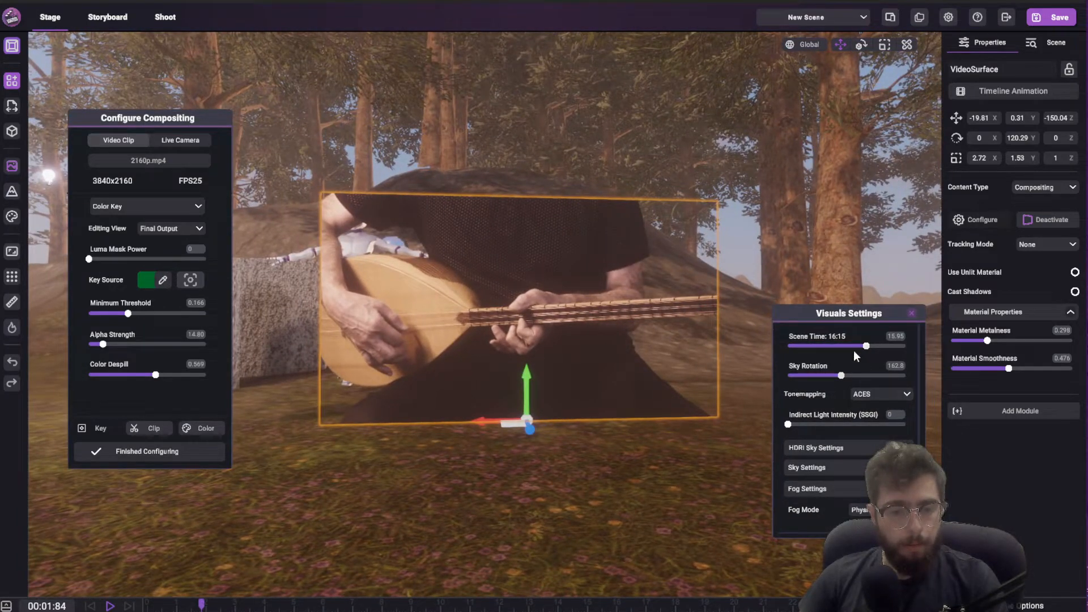
left_click(912, 313)
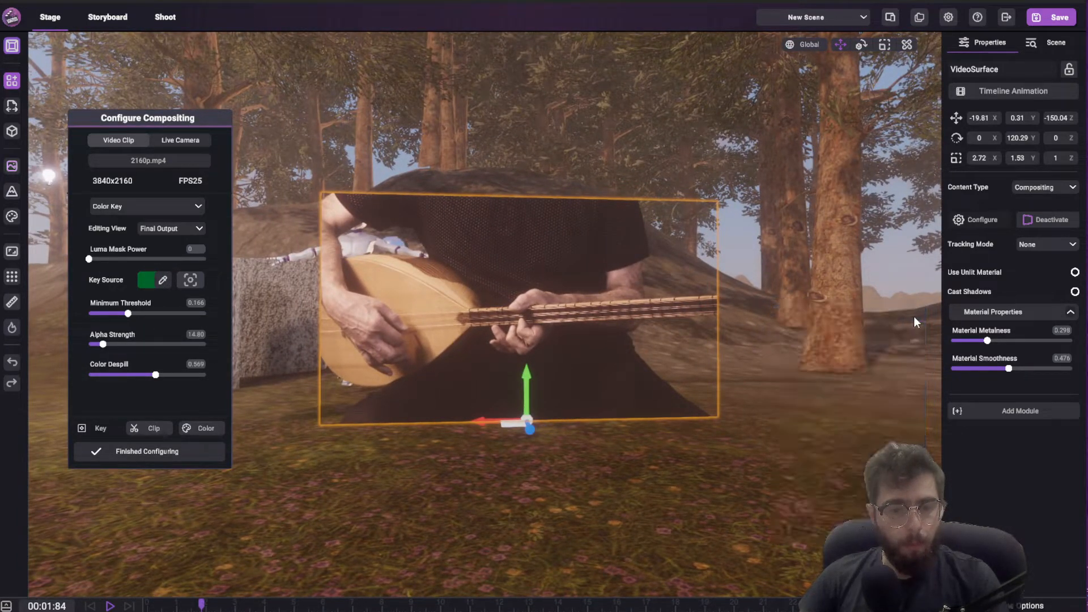
left_click(1075, 273)
- Compare the Source Input and Alpha Mask editing views of the hair.mp4 clip on the video surface
right_click_drag(420, 293, 430, 280)
scroll(423, 277, "up", 5)
scroll(422, 278, "down", 6)
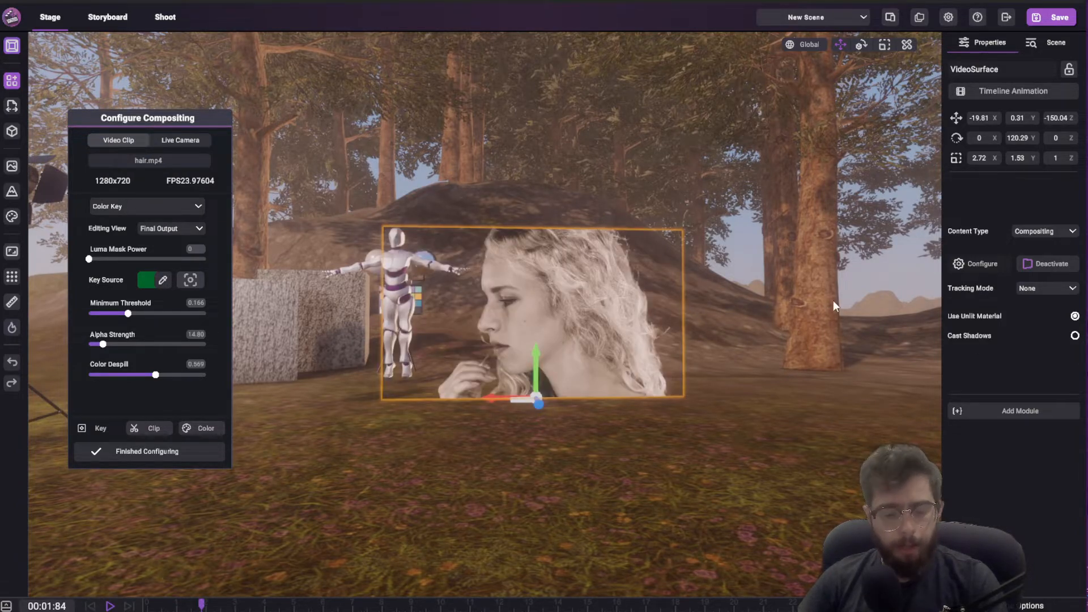
scroll(775, 306, "up", 4)
right_click_drag(834, 300, 753, 318)
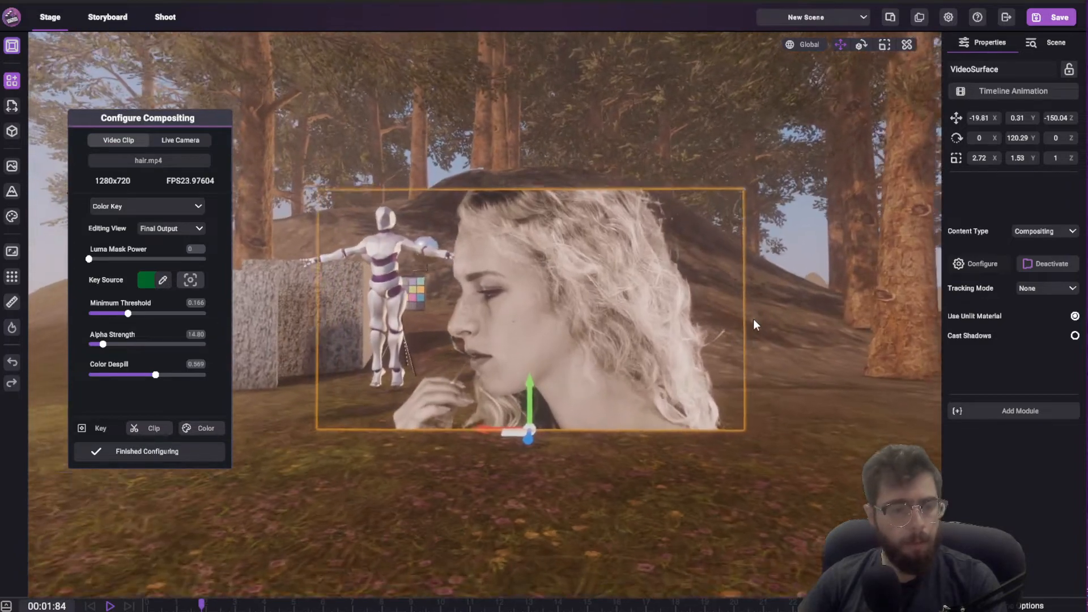
left_click(170, 229)
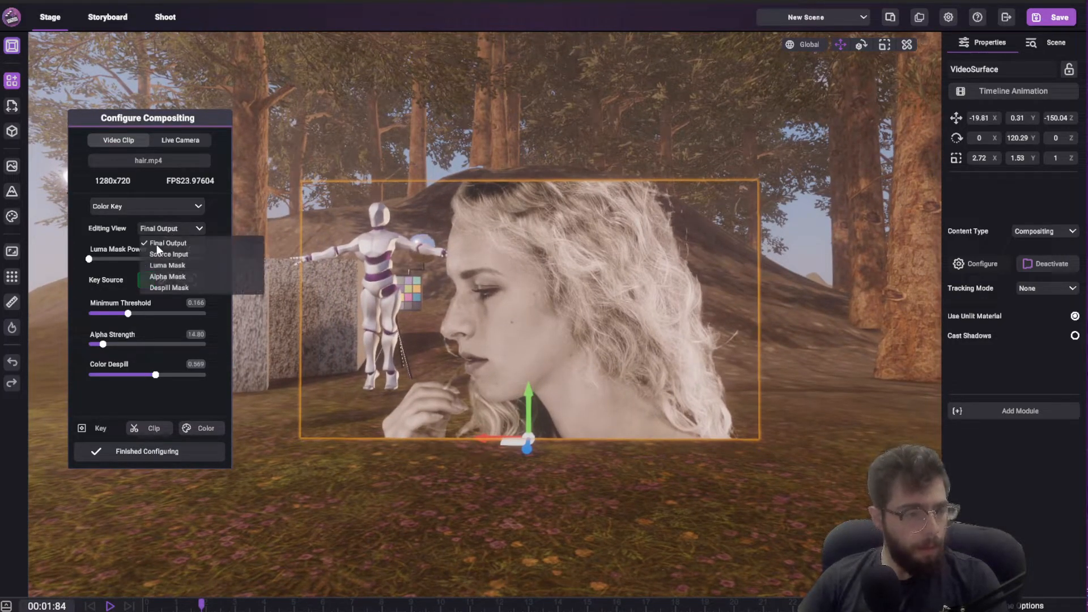
left_click(171, 255)
left_click(149, 232)
left_click(168, 277)
left_click(162, 231)
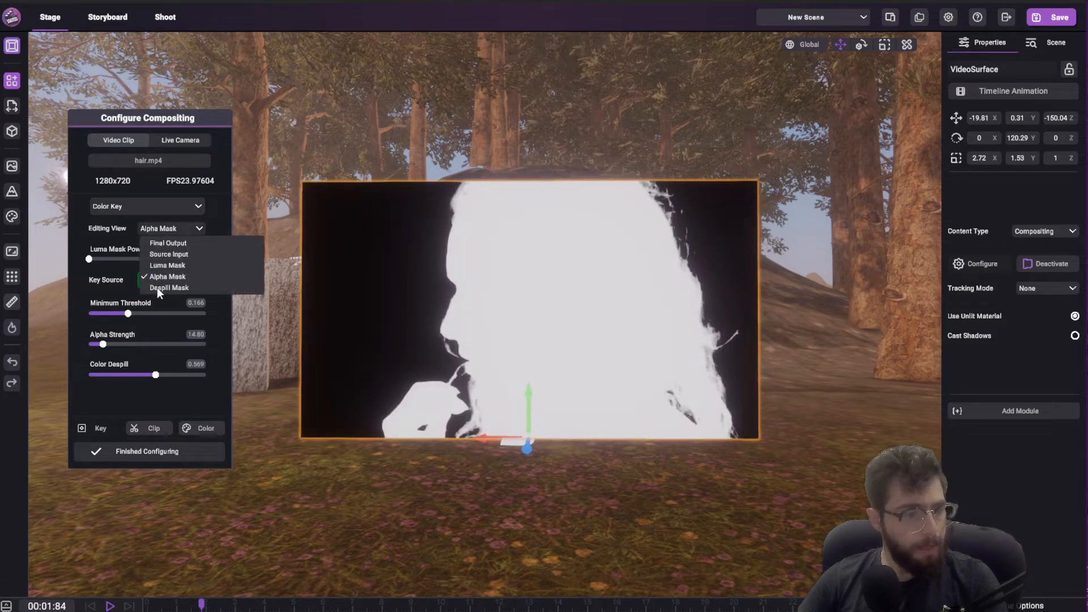
- In the Luma Mask view, set Luma Mask Power to 1.193, Minimum Threshold to 0.232, Alpha Strength to 13.04, and resample the key color from the green background
left_click(155, 266)
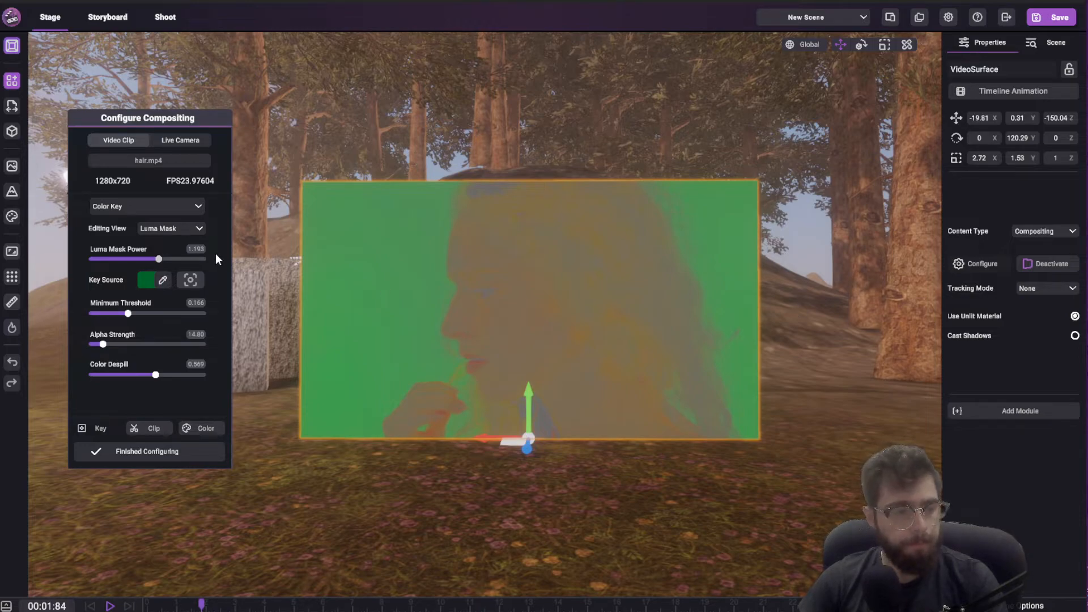
left_click(97, 344)
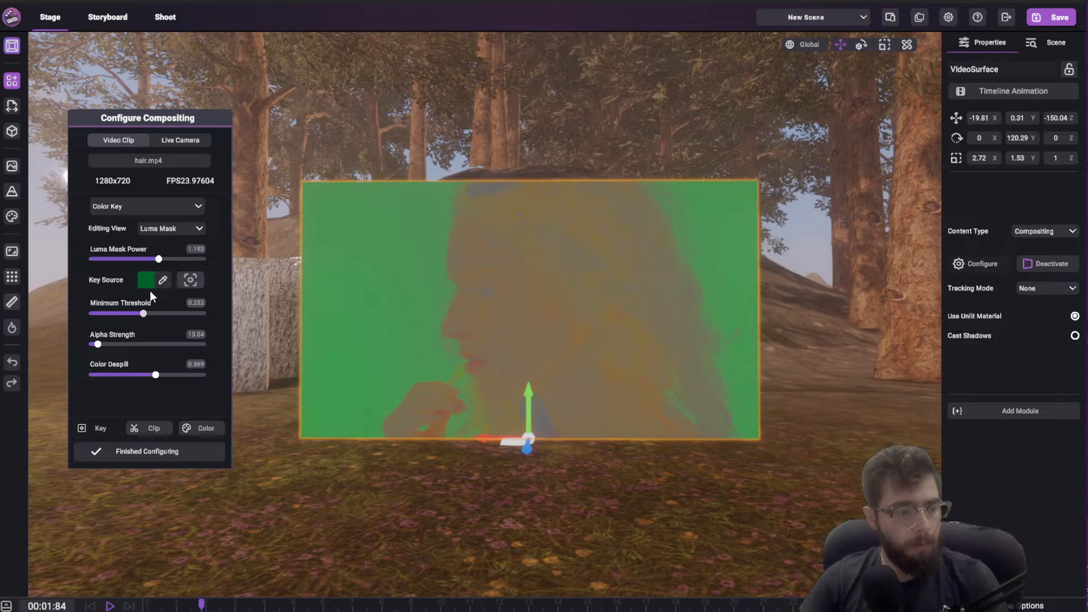
left_click(162, 280)
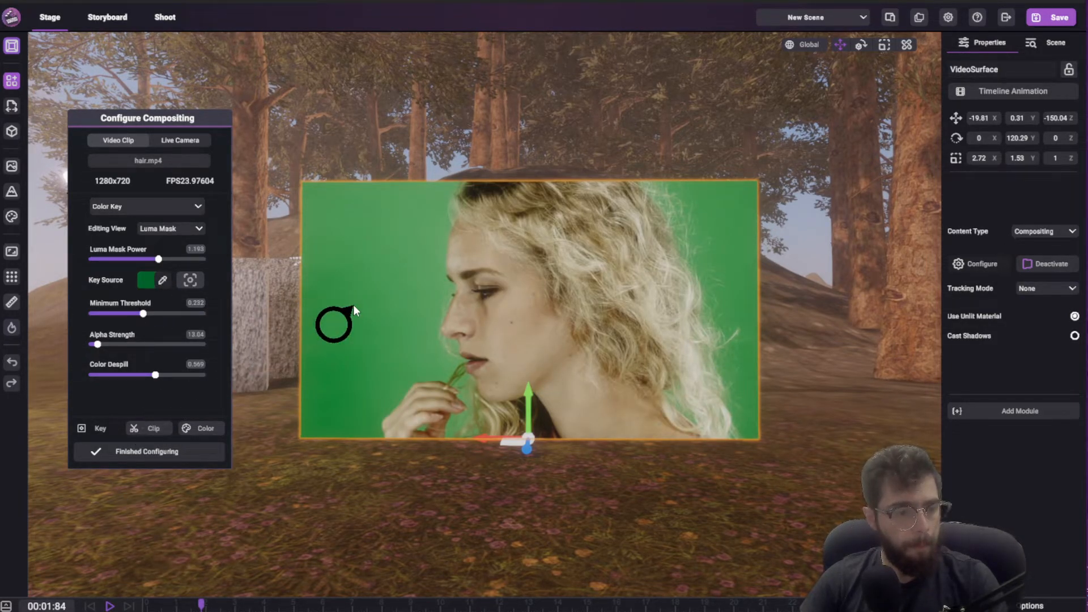
left_click(354, 310)
- In the Alpha Mask view, set the Minimum Threshold to 0.062 and the Alpha Strength to 16.77, and return the editing view to Final Output
left_click(187, 229)
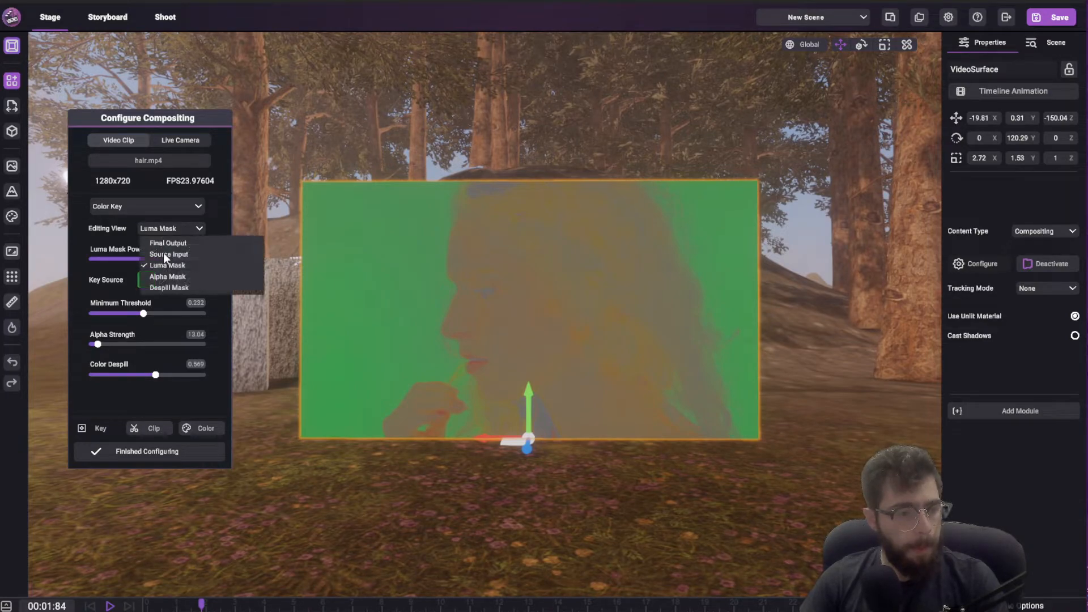
left_click(164, 274)
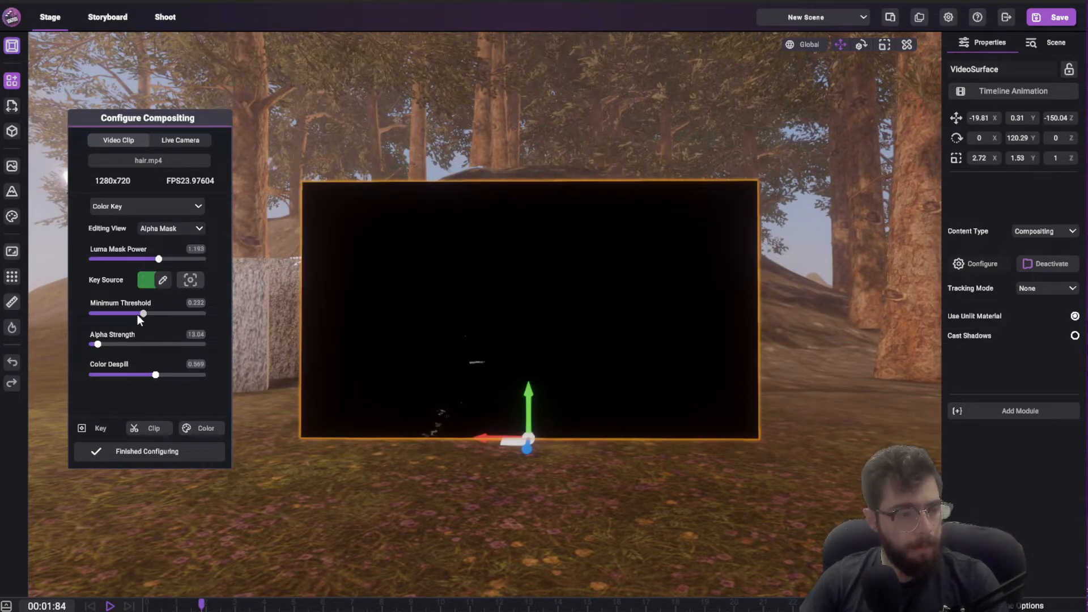
left_click_drag(97, 344, 158, 344)
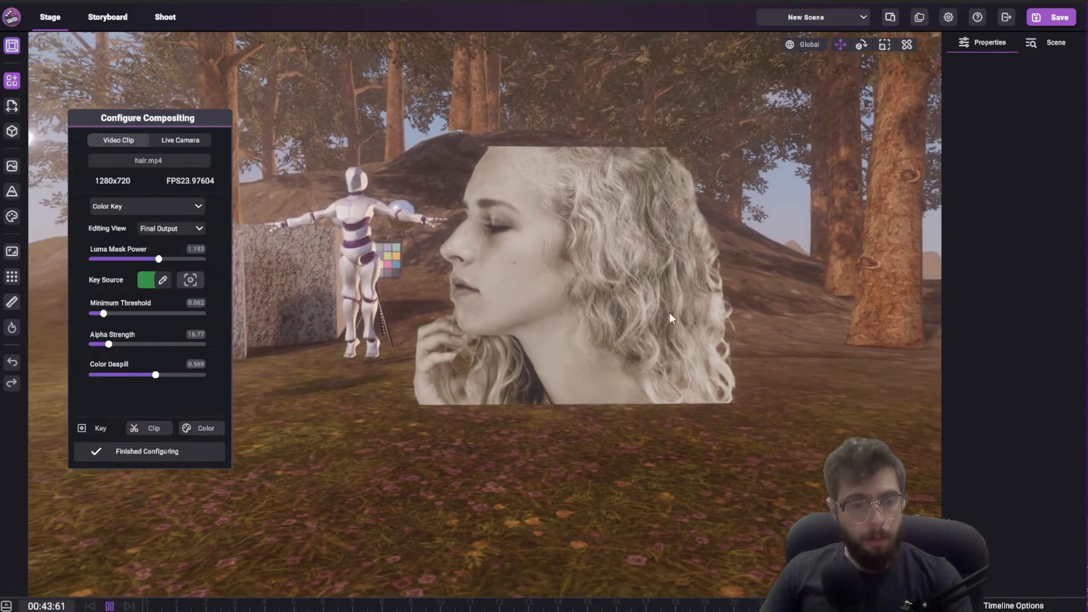
- Select the video surface and deactivate its compositing output
double_click(670, 318)
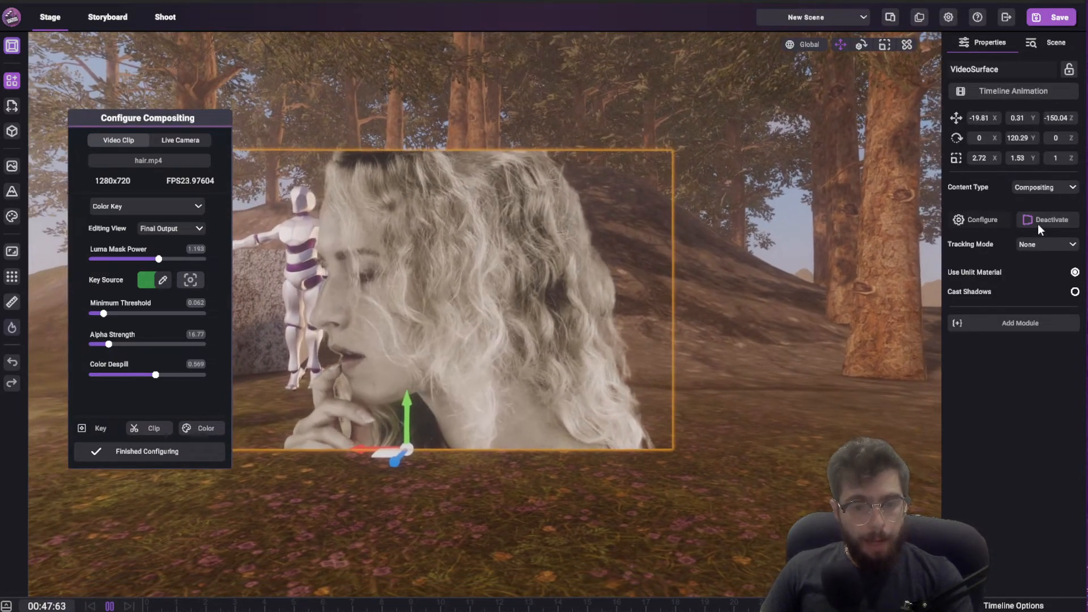
key("Tab")
right_click_drag(617, 265, 397, 181)
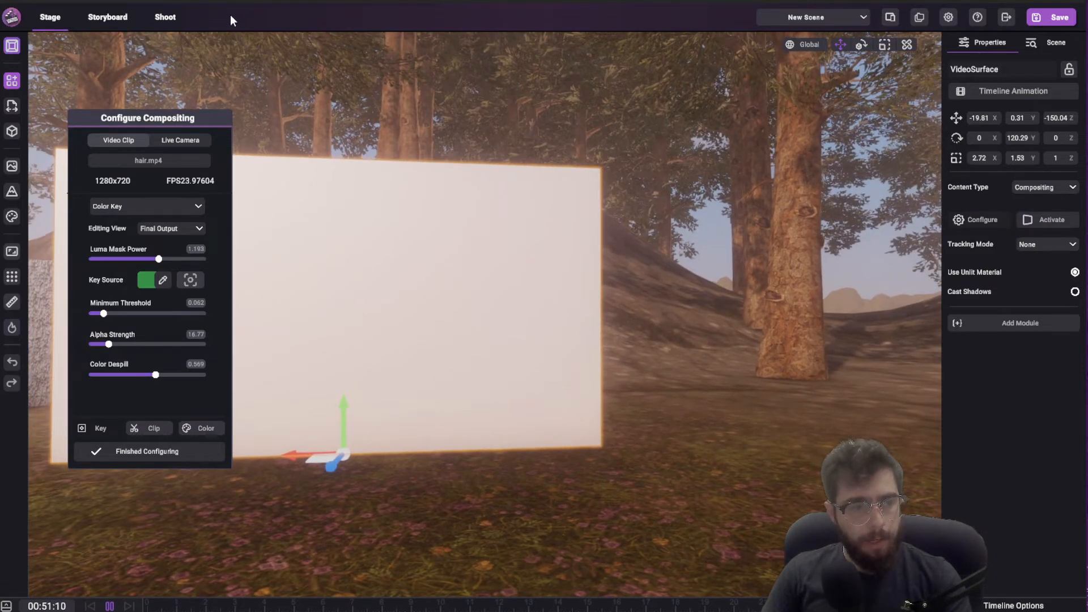
- Switch to Shoot mode, display the hair.mp4 composite over the reframed camera view and play the timeline
left_click(166, 18)
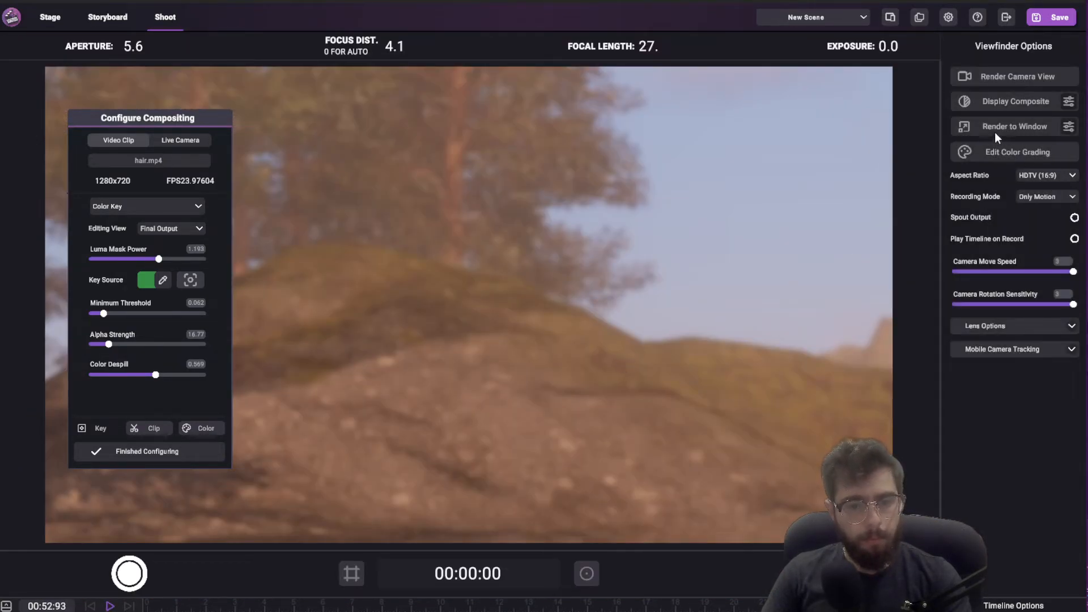
left_click(1012, 102)
right_click_drag(327, 434, 544, 307)
key("space")
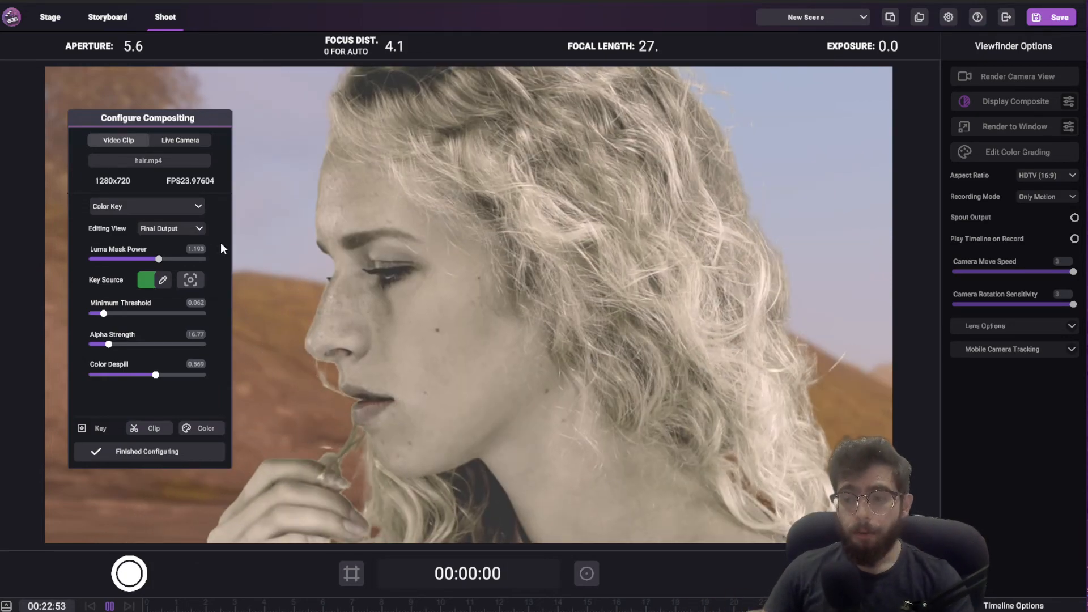
- Return to Stage mode and look over the video surface in the scene
left_click(51, 17)
right_click_drag(565, 273, 483, 356)
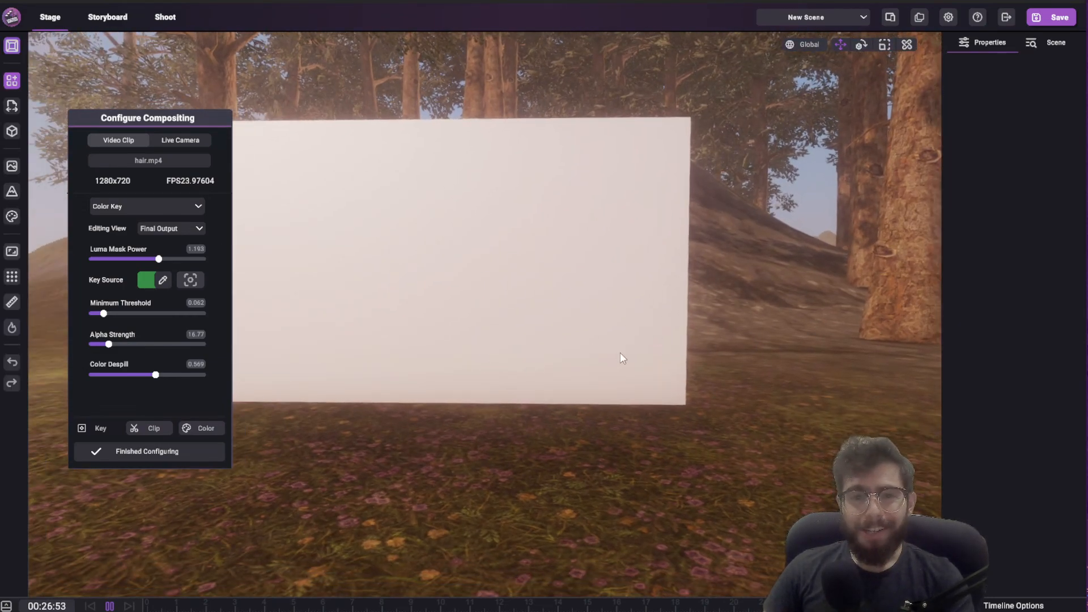